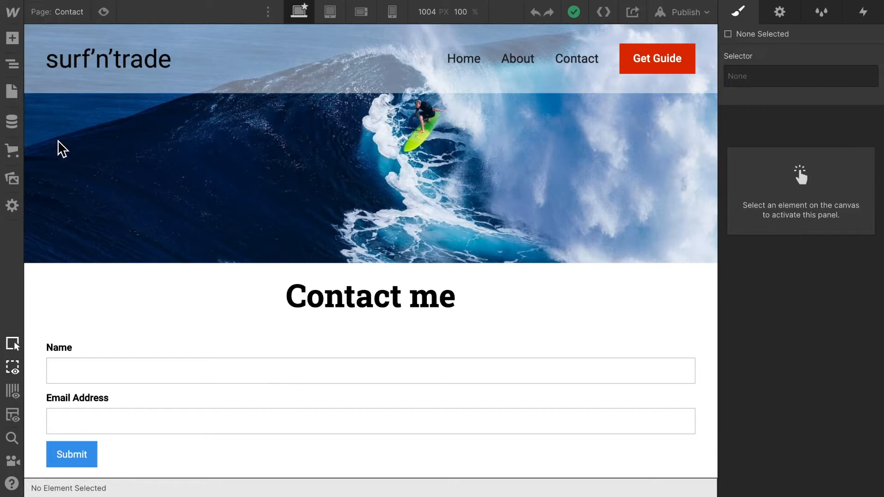
Add a Text Area element to the contact form between the email field and the Submit button.
left_click(12, 38)
scroll(97, 383, "down", 7)
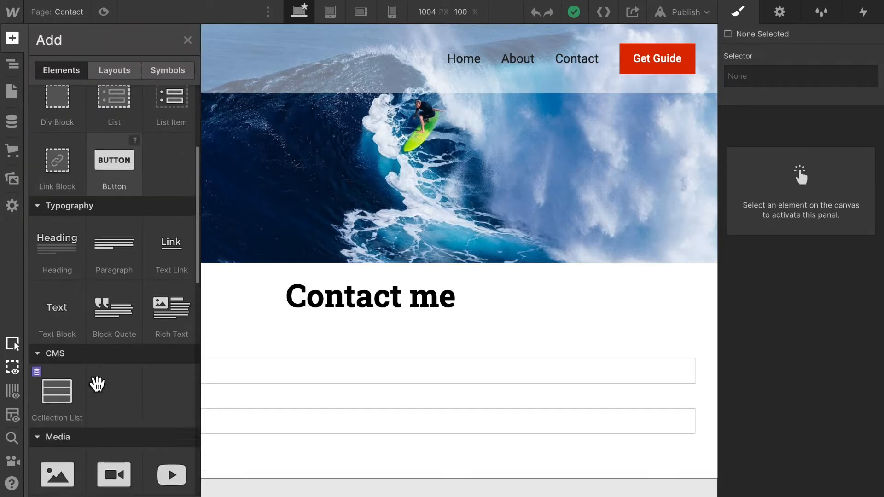
scroll(97, 384, "down", 4)
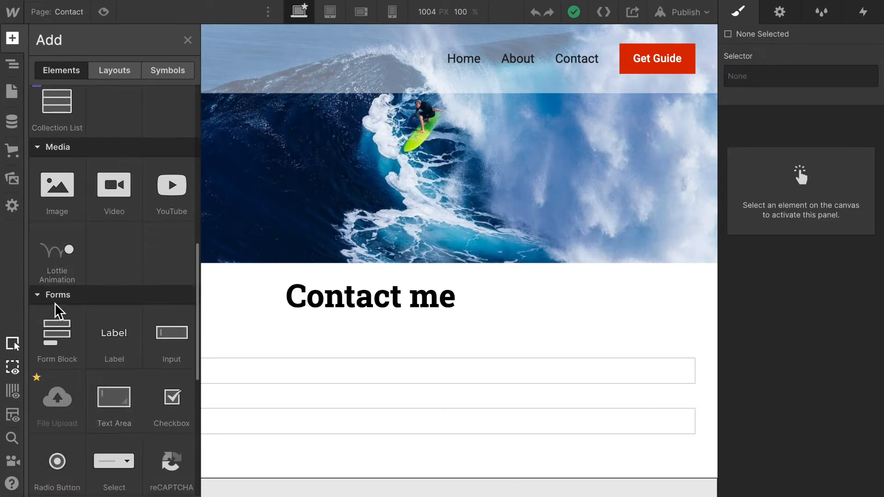
scroll(61, 306, "down", 2)
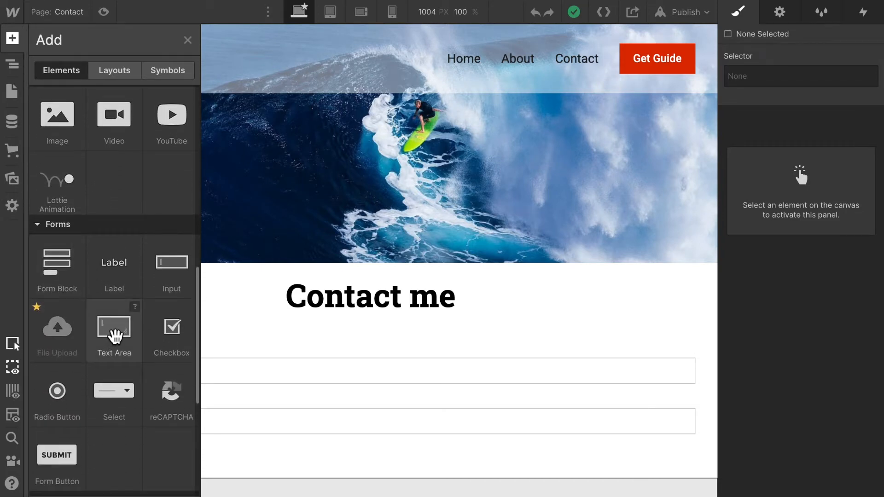
left_click_drag(112, 334, 147, 441)
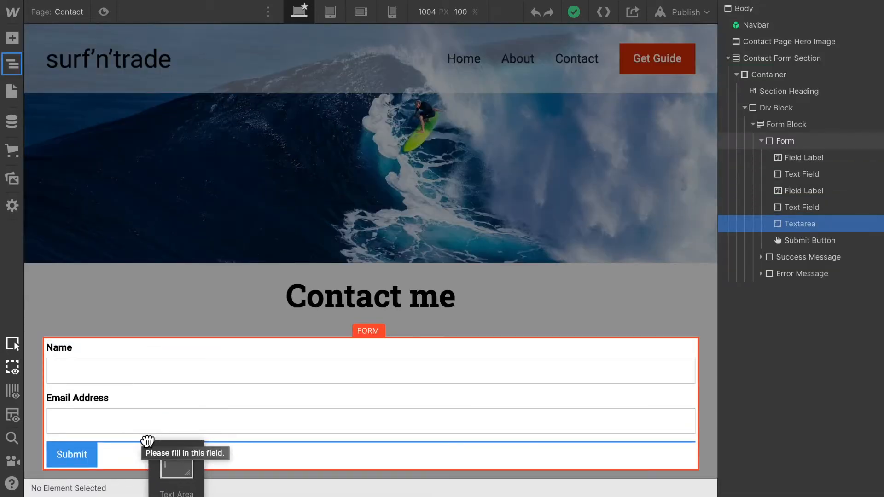
left_click_drag(148, 441, 145, 438)
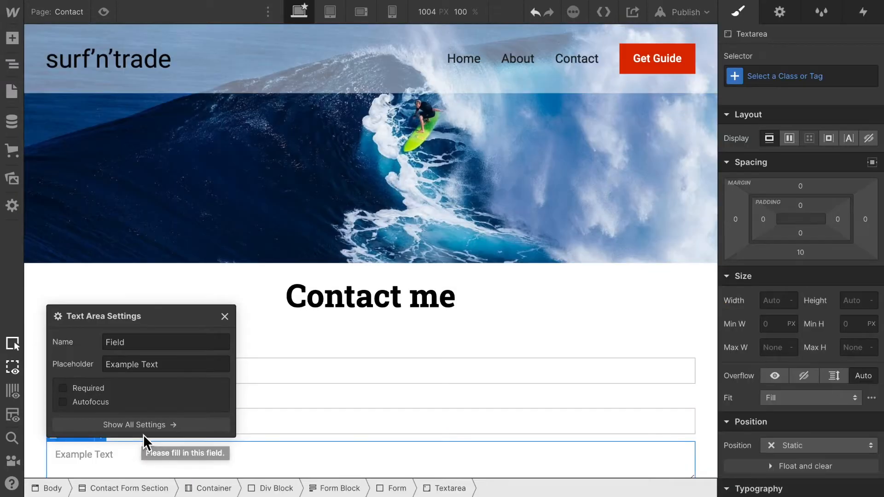
Name the new text area "Message" and set its placeholder to "Your Message".
double_click(186, 346)
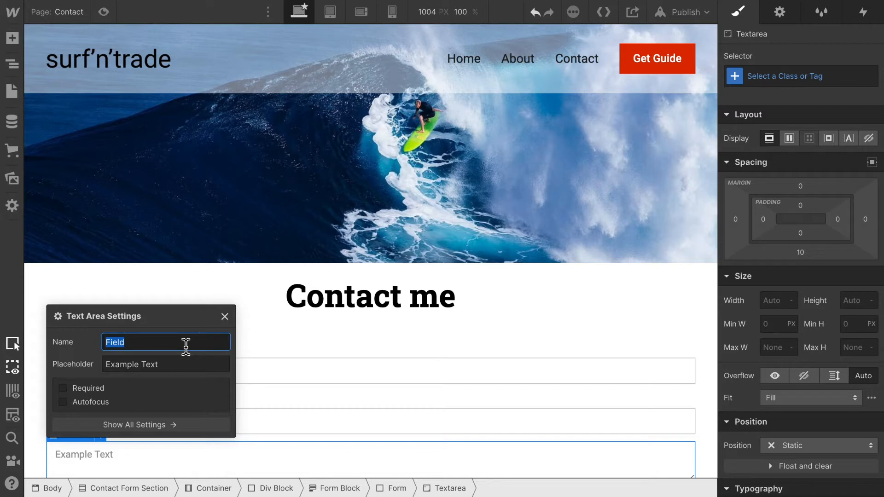
type("Message")
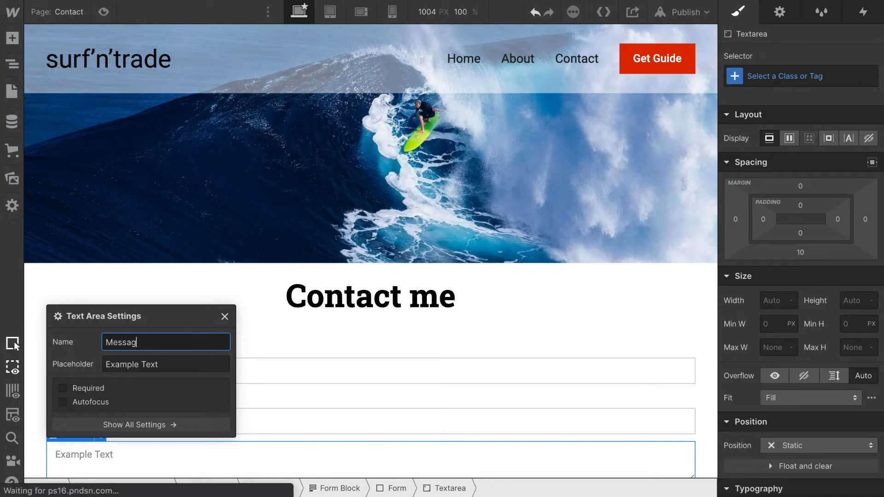
triple_click(164, 367)
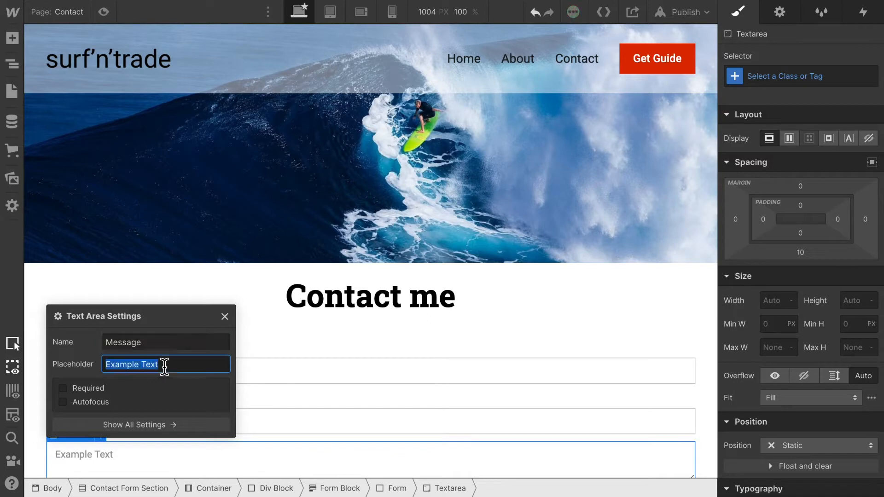
type("Your Message")
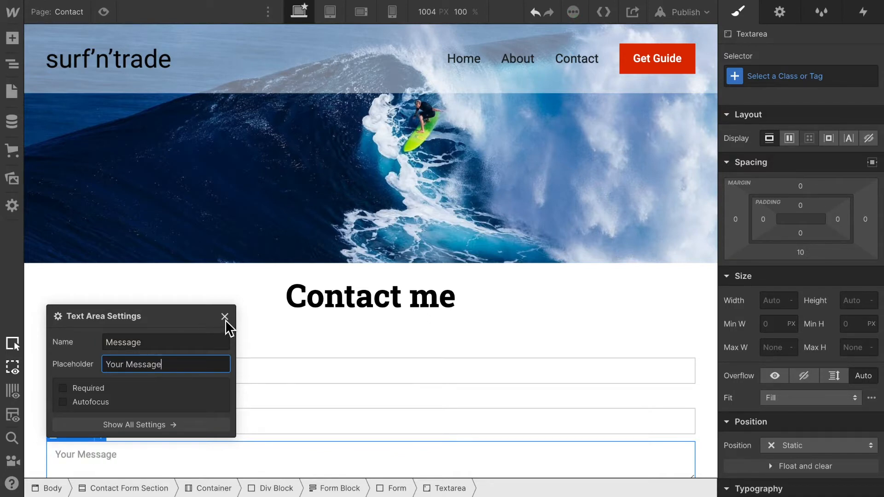
left_click(224, 317)
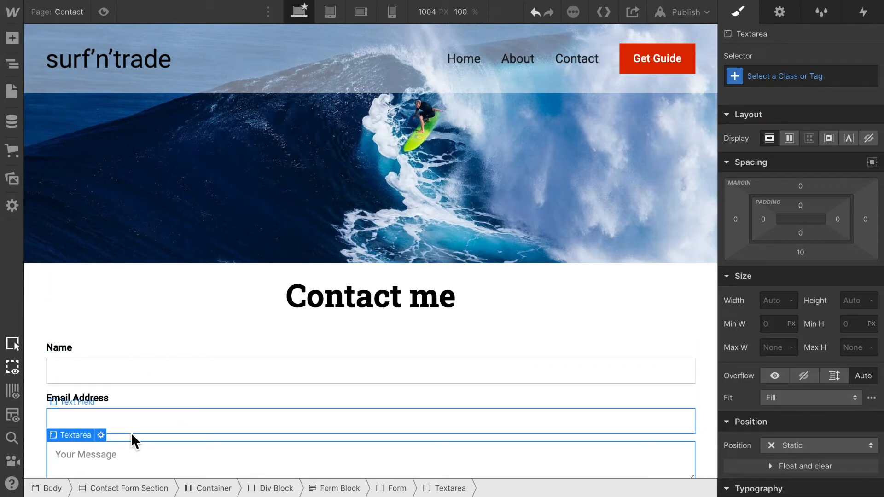
Add a form label directly above the message text area and change its text to "Your Message".
scroll(130, 432, "down", 1)
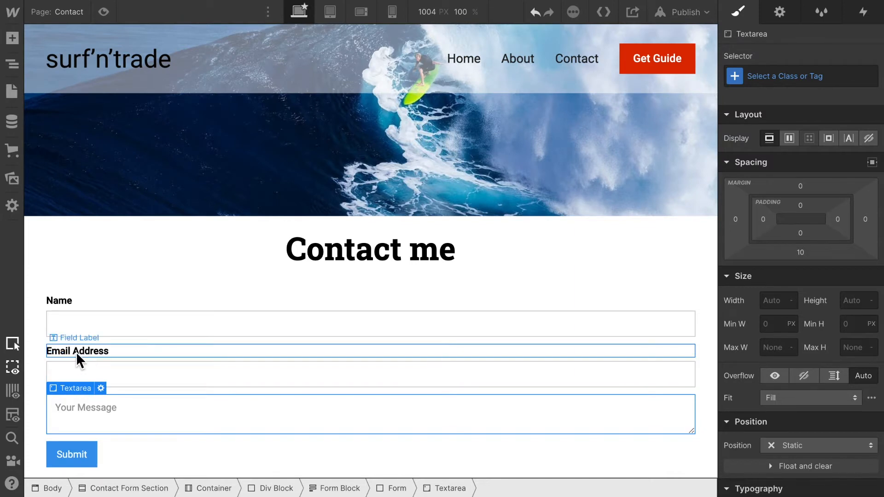
left_click(13, 38)
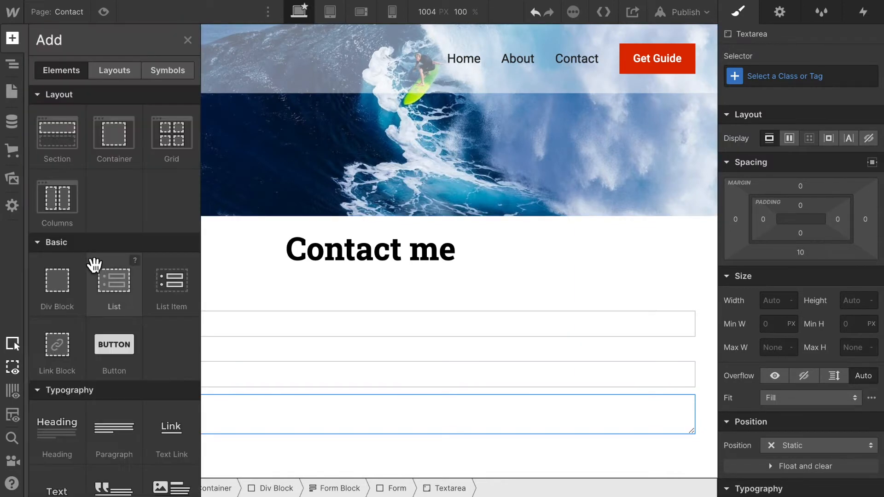
scroll(102, 360, "down", 8)
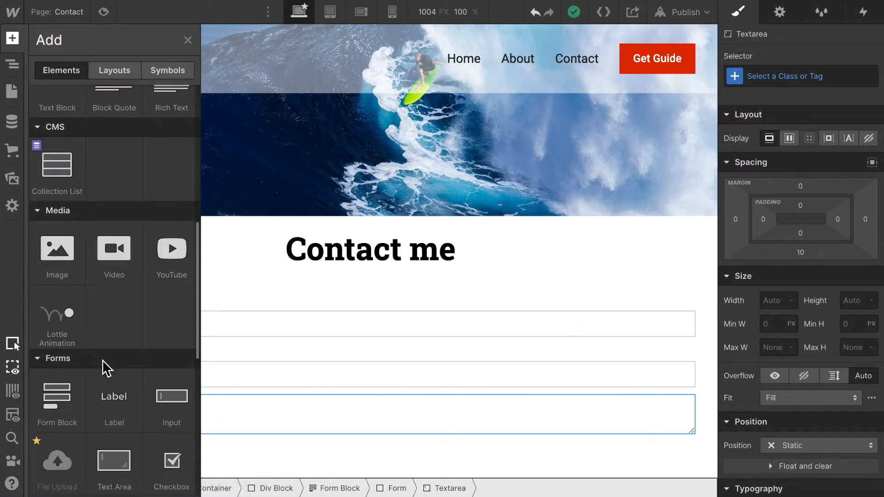
scroll(102, 360, "down", 1)
left_click_drag(206, 353, 175, 395)
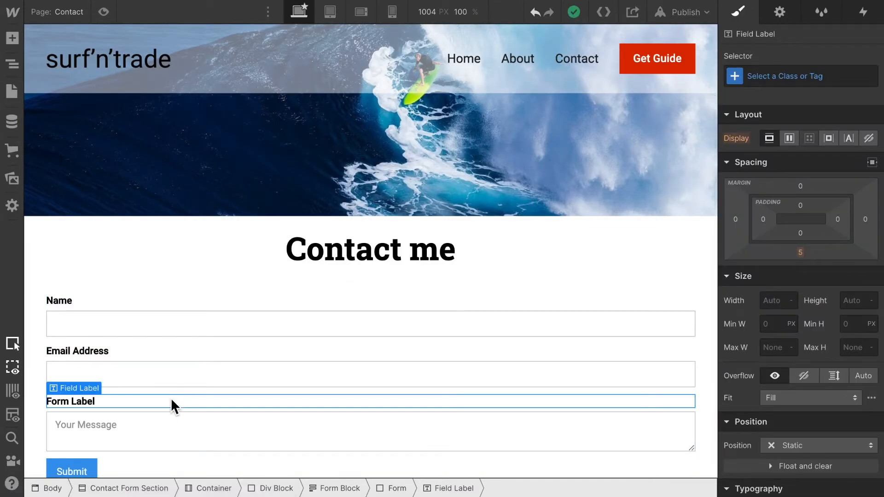
double_click(171, 400)
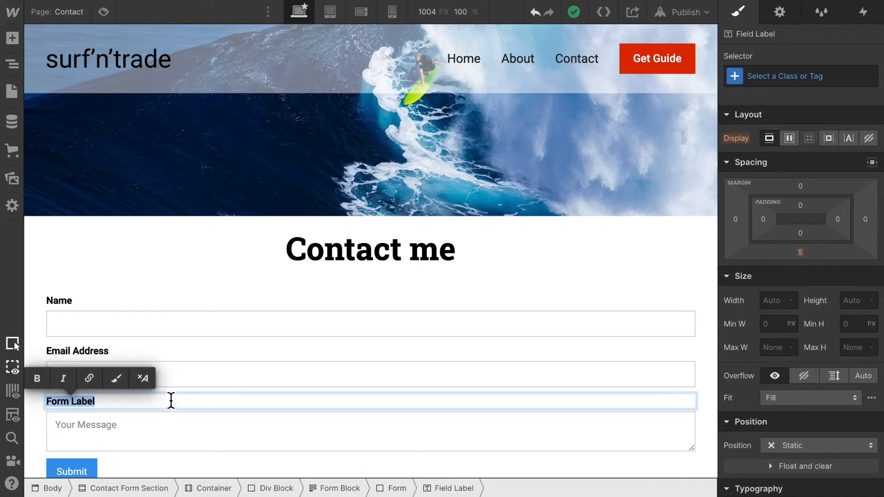
type("Your")
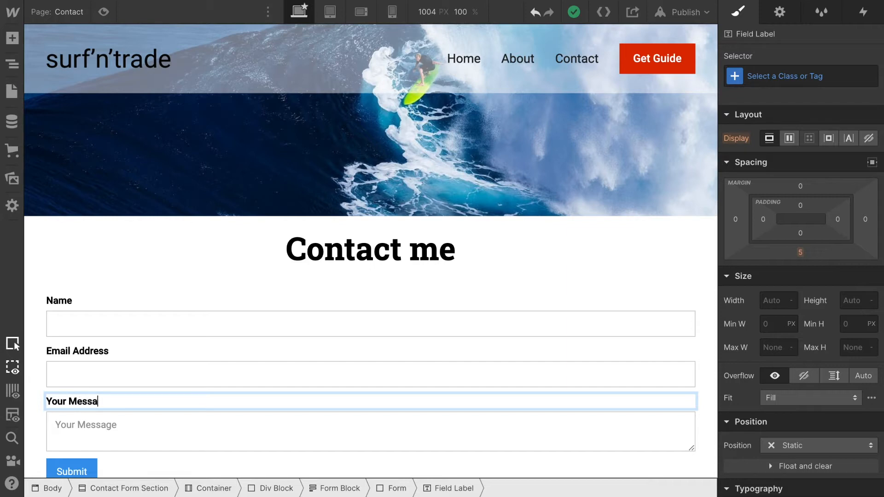
Set the placeholder of the email address field to "Your Email".
left_click(202, 368)
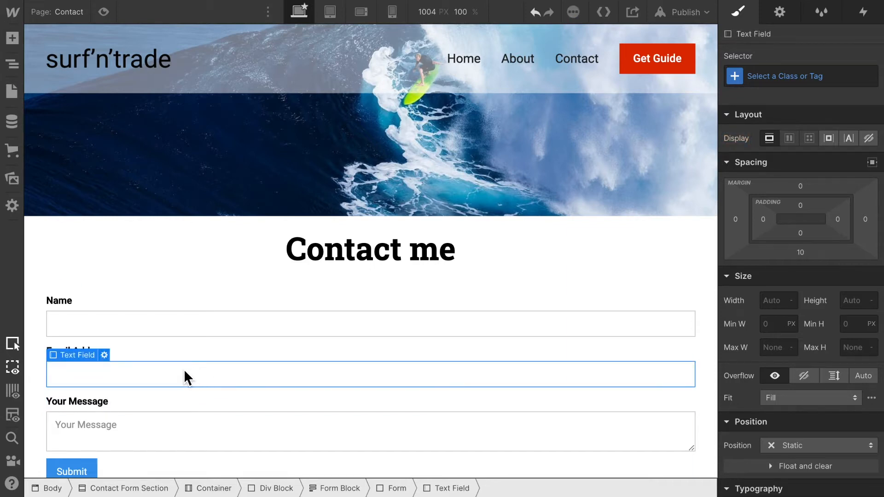
left_click(105, 355)
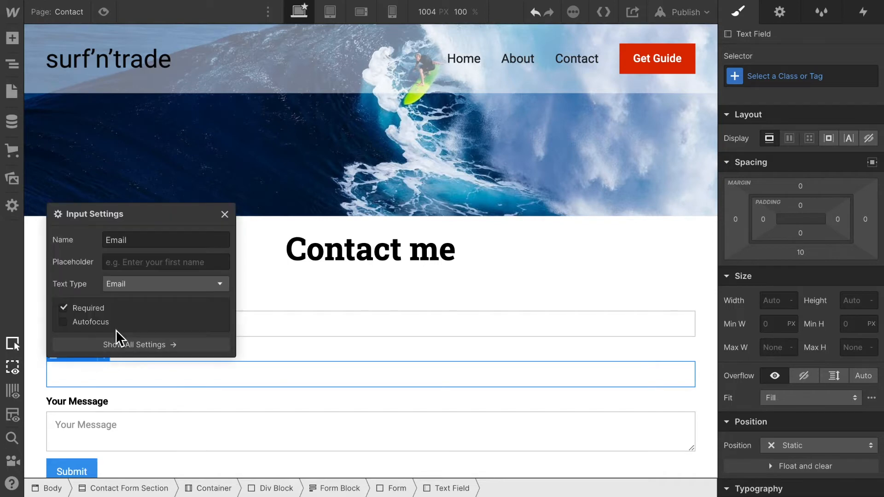
left_click(150, 262)
type("Your Email")
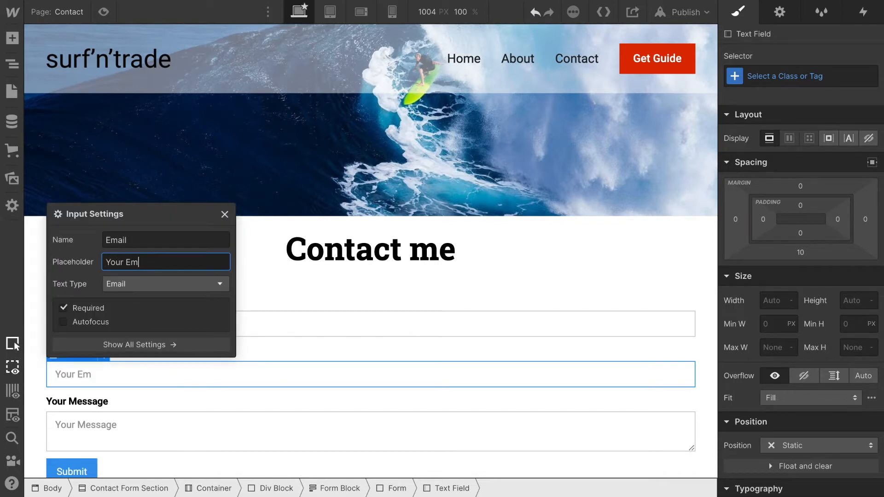
Set the placeholder of the name field to "Your Name".
left_click(276, 330)
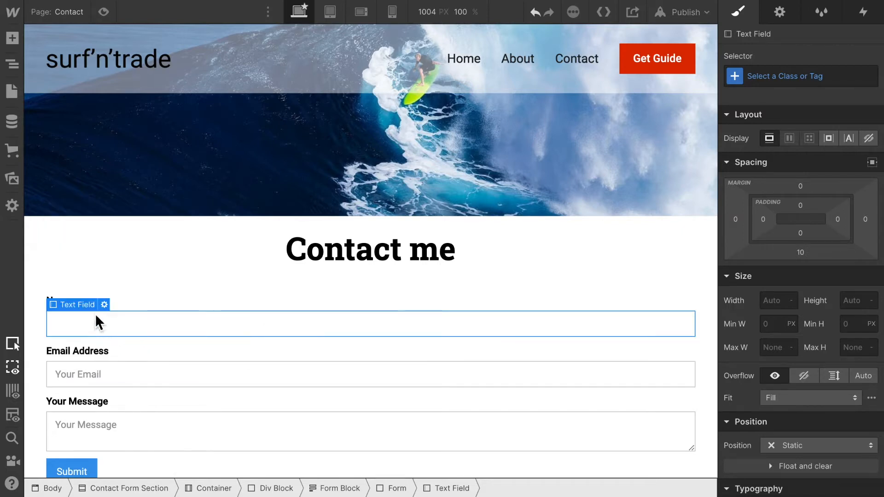
left_click(105, 305)
left_click(148, 213)
type("Your Name")
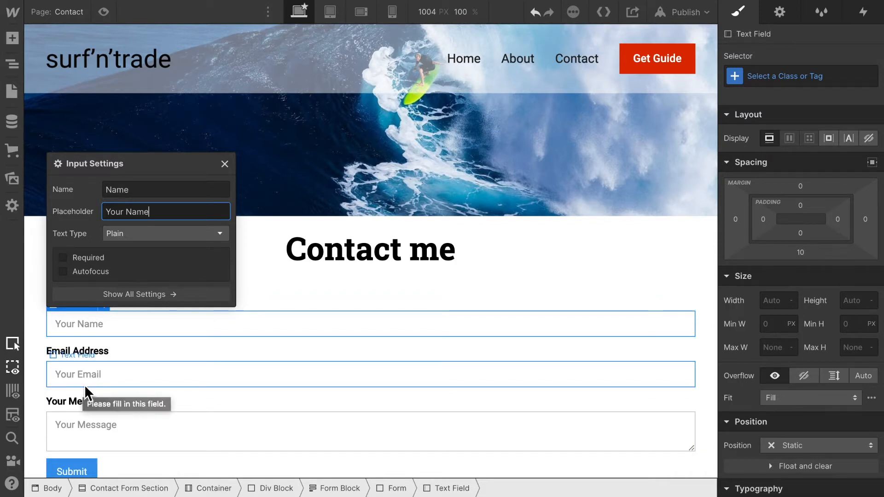
Make the message text area a required field.
left_click(97, 422)
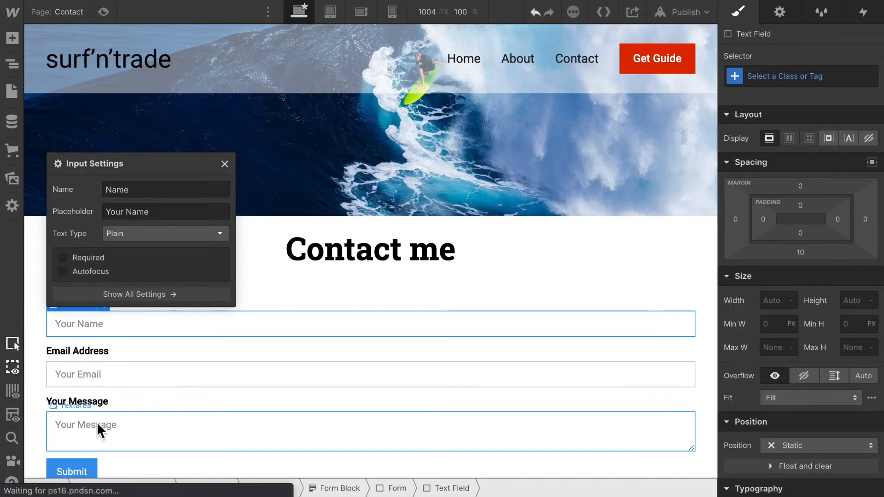
left_click(101, 406)
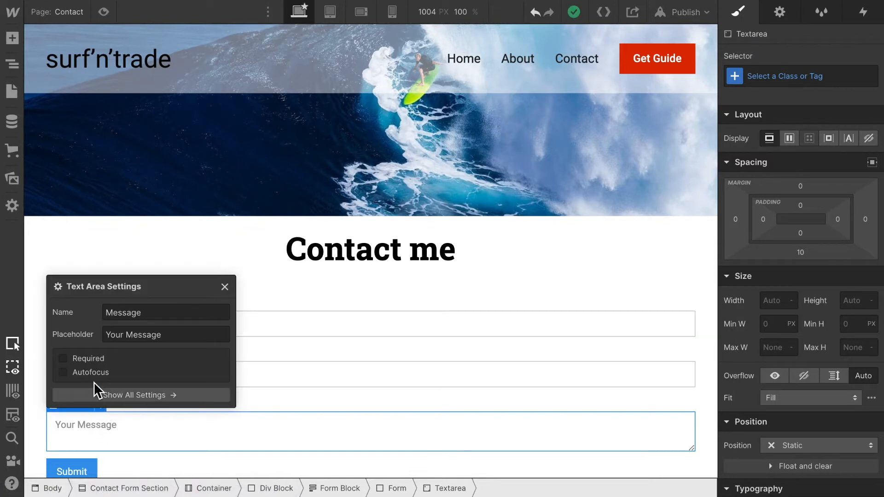
left_click(64, 359)
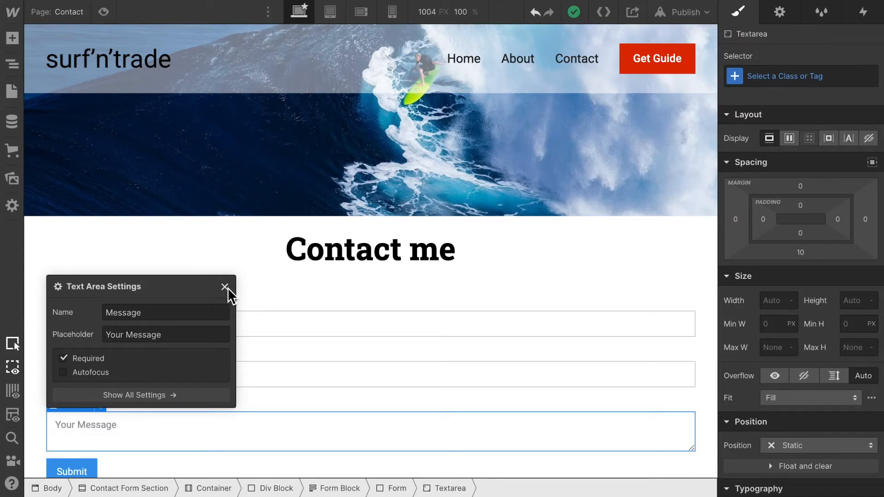
left_click(225, 286)
Apply the existing "Button" class to the form's Submit button and check the page in preview mode.
scroll(227, 295, "down", 1)
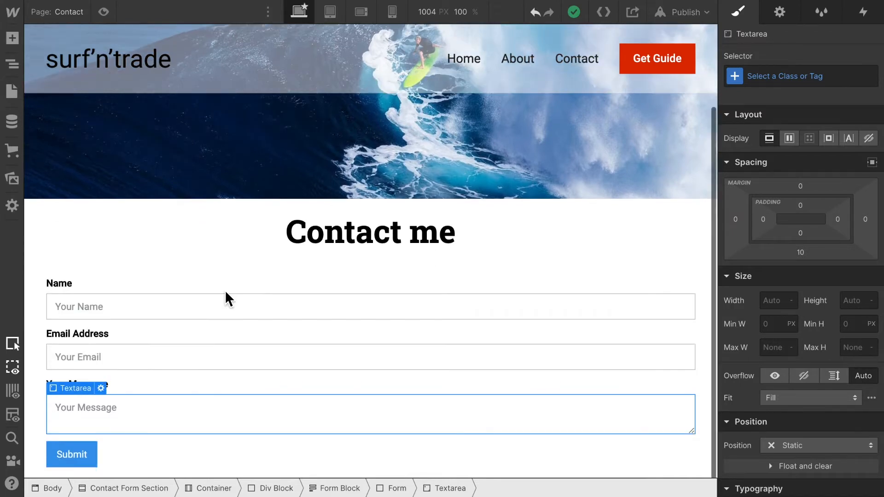
left_click(81, 454)
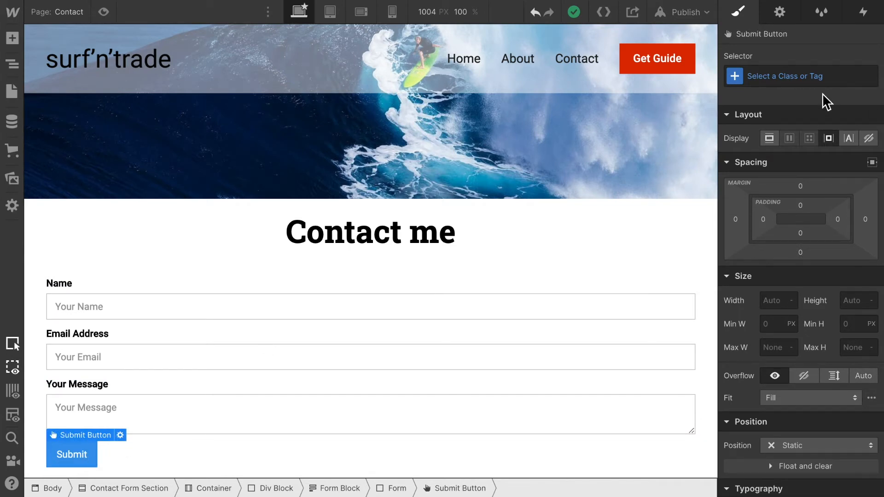
left_click(816, 78)
type("Butt")
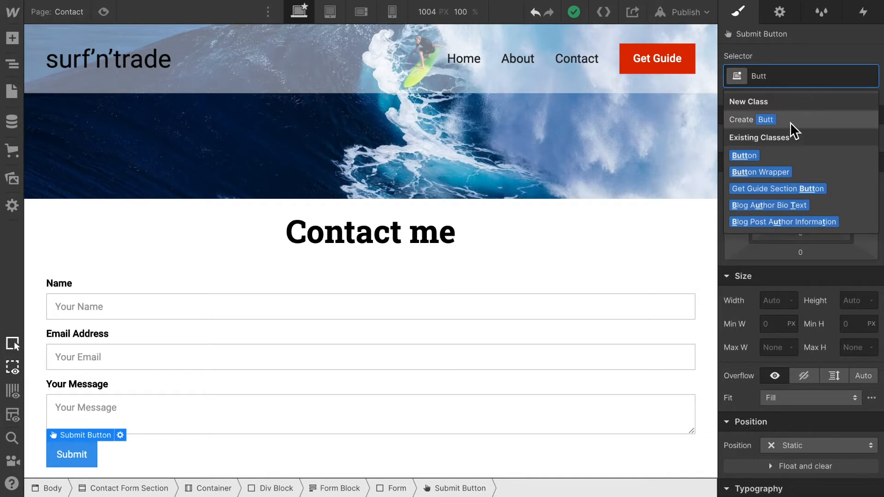
left_click(755, 154)
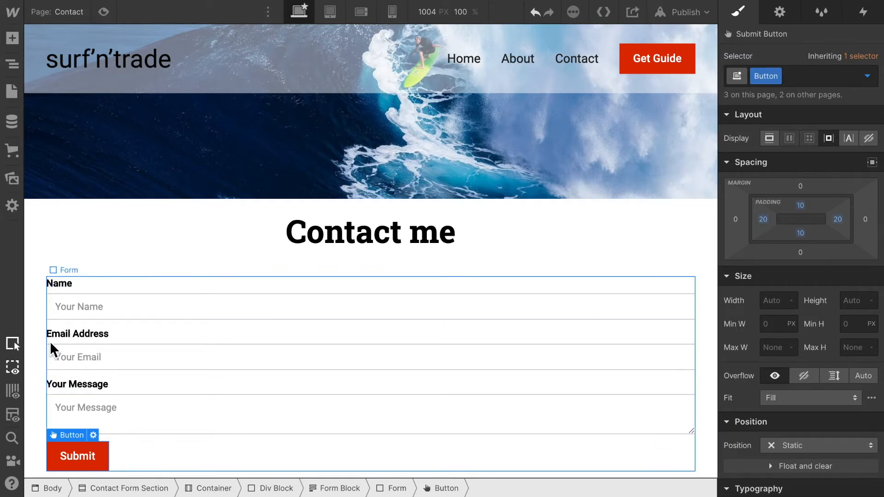
left_click(104, 12)
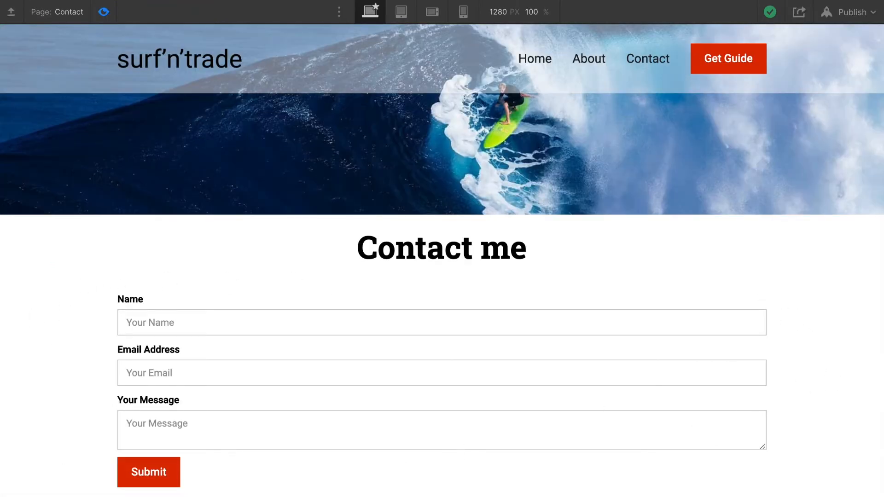
left_click(103, 13)
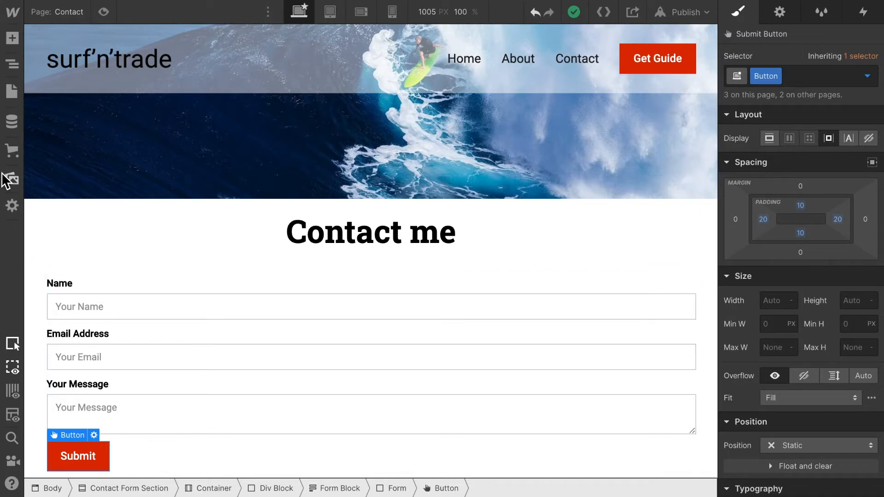
Create a new class named "Form Wrapper" on the div block that contains the contact form.
left_click(15, 65)
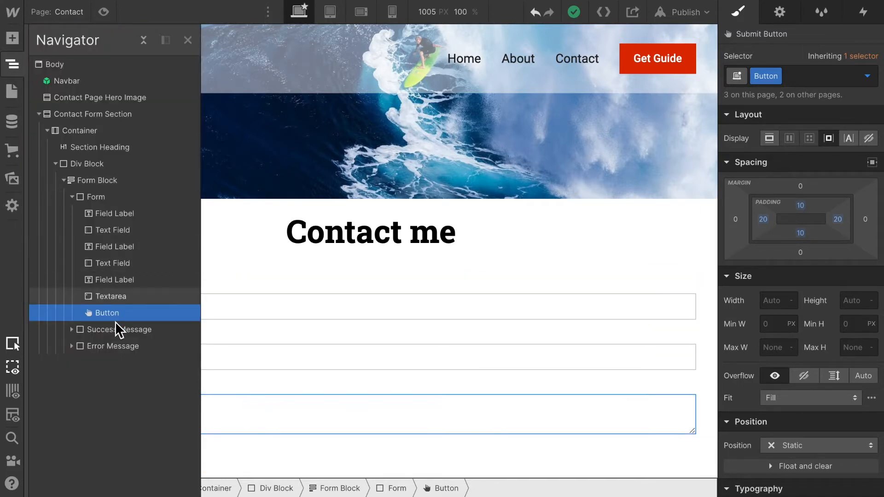
left_click(98, 163)
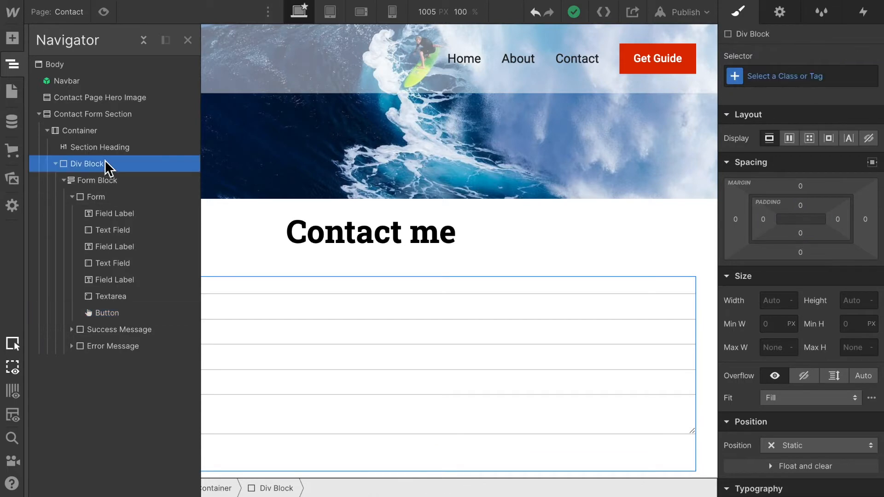
left_click(192, 42)
left_click(814, 77)
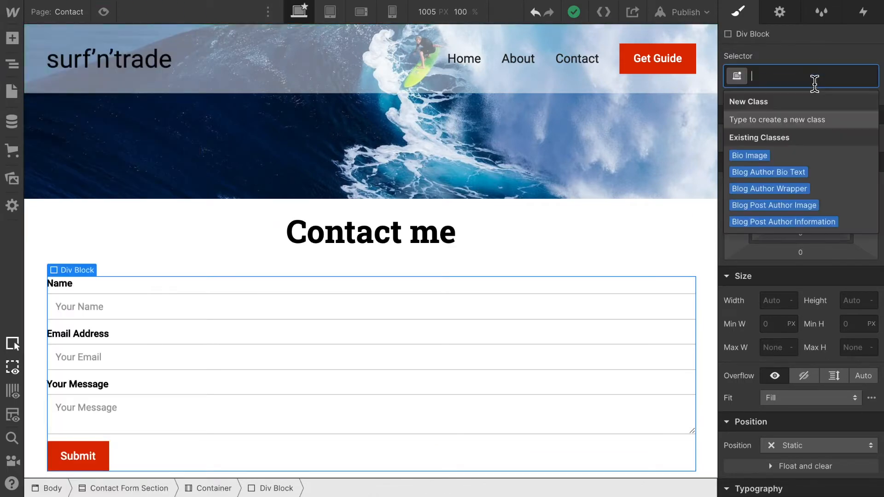
type("F")
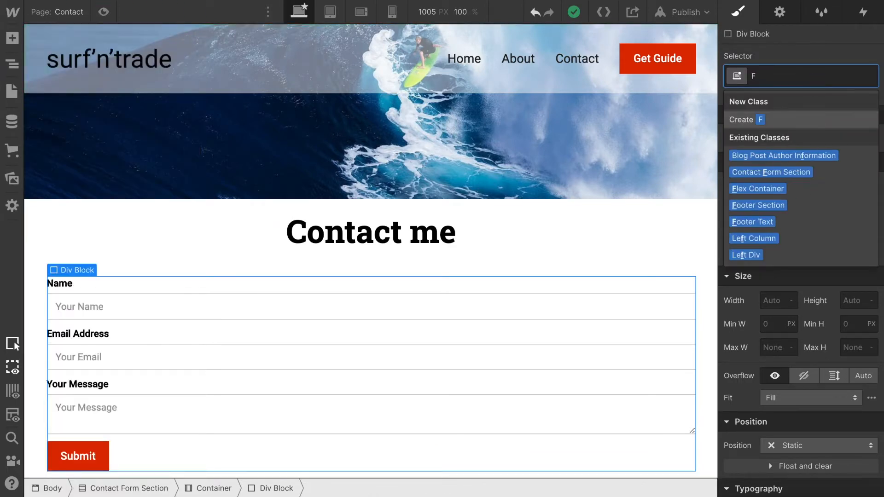
type("orm Wra")
key("BackSpace")
type("rapper")
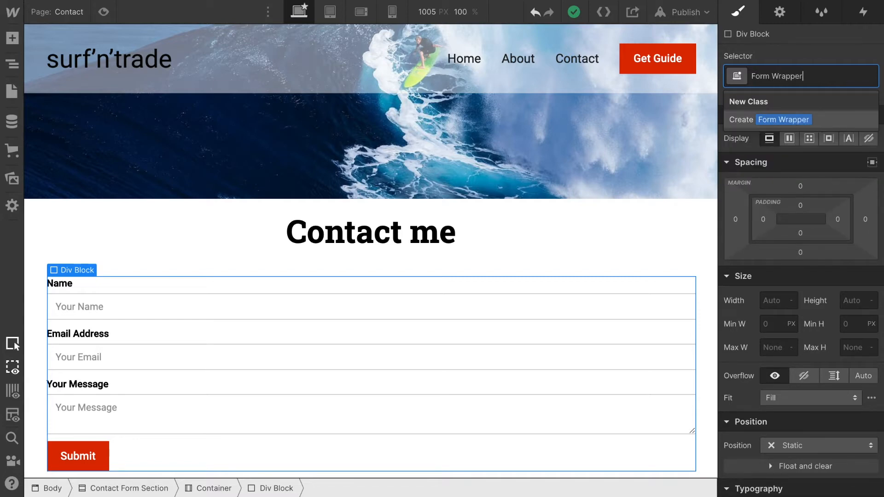
key("Return")
Set the Form Wrapper's left and right padding to 20% each and check the page in preview mode.
left_click(763, 219)
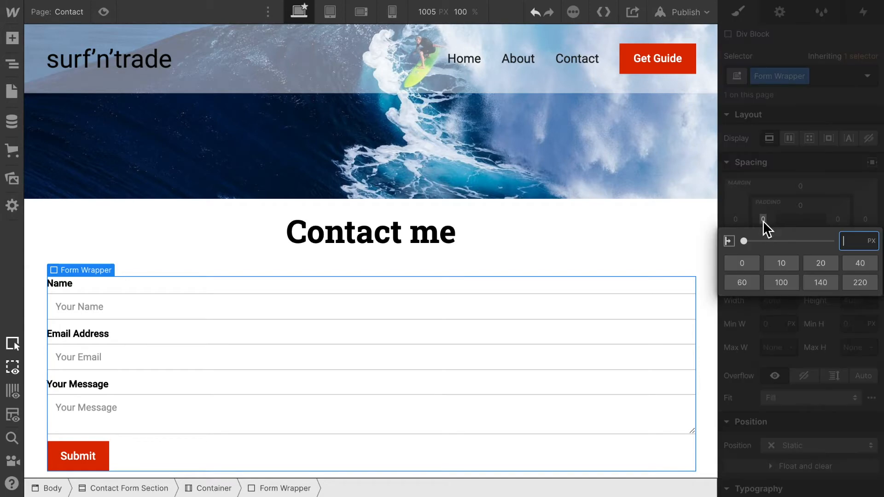
type("20")
key("Return")
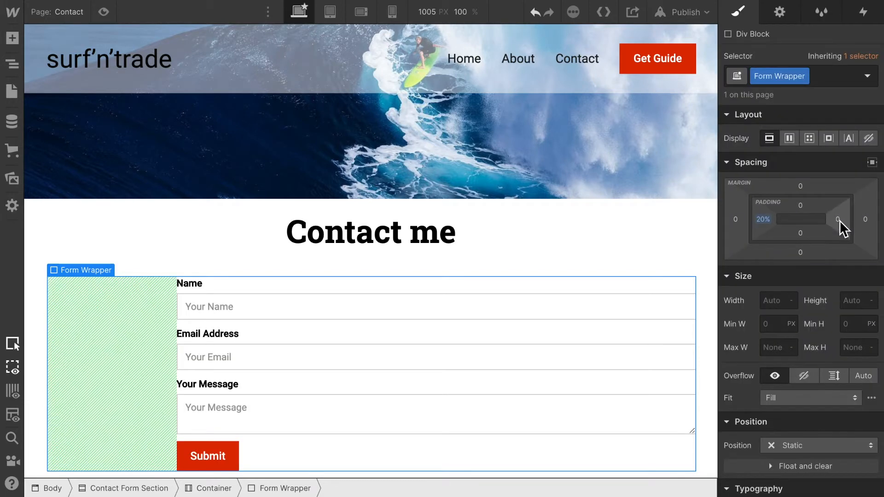
left_click(838, 220)
type("20")
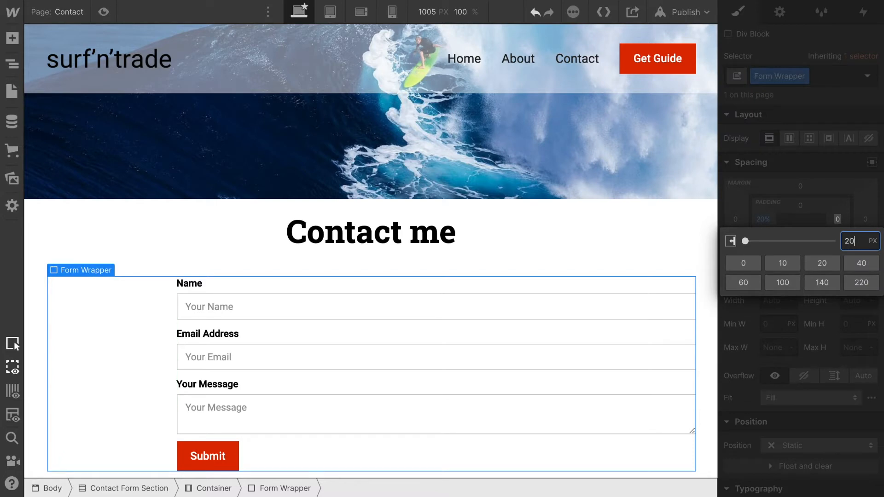
key("Return")
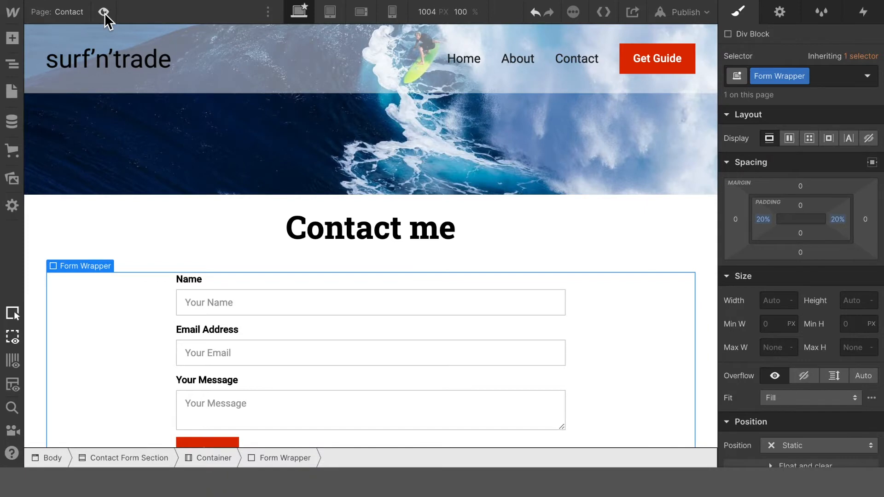
left_click(104, 12)
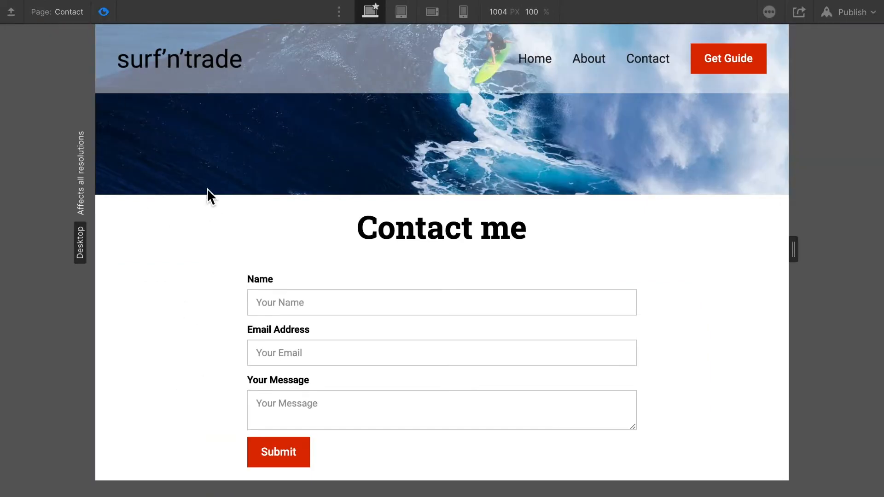
left_click(104, 11)
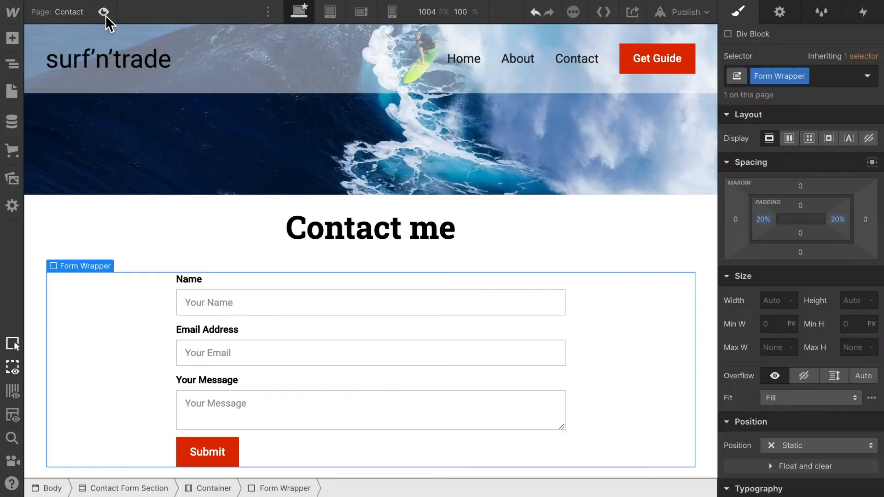
left_click(104, 12)
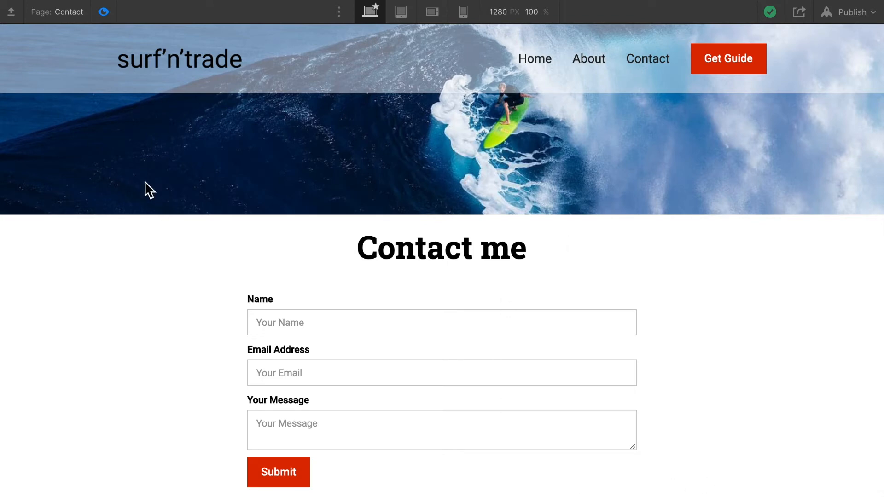
left_click(103, 12)
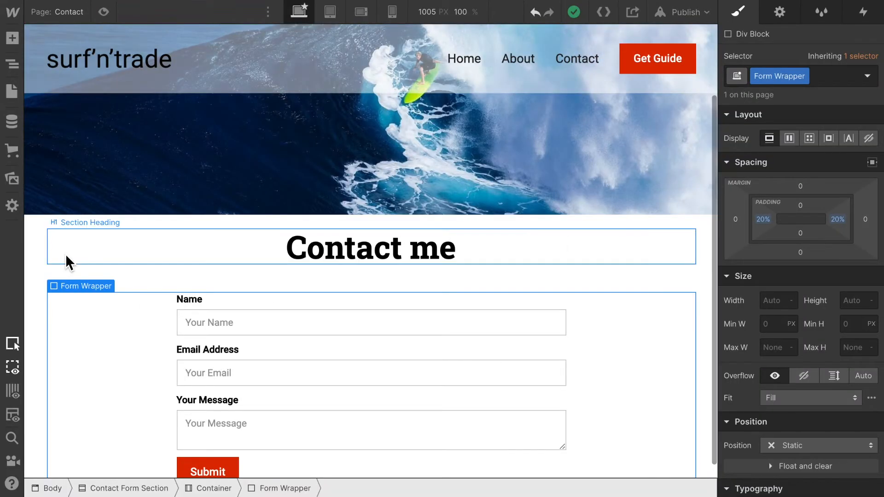
Set the Contact Form Section's top padding to 60 px and its bottom padding to 100 px.
left_click(33, 266)
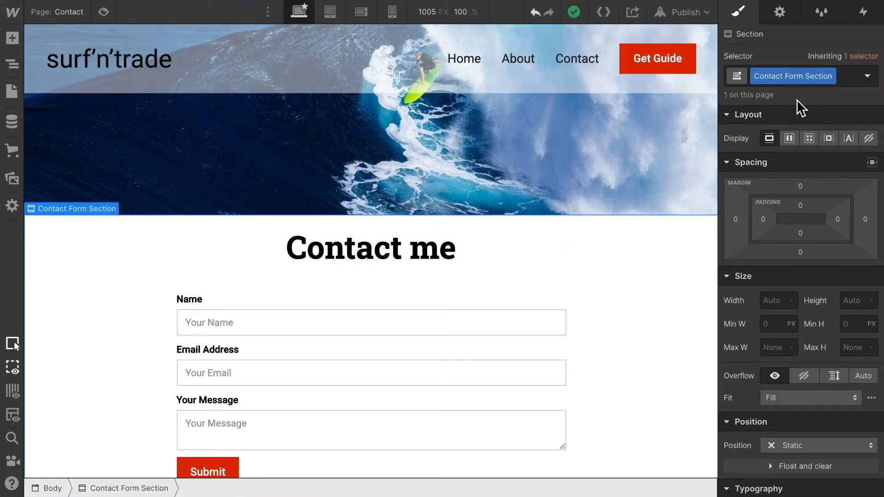
left_click(801, 205)
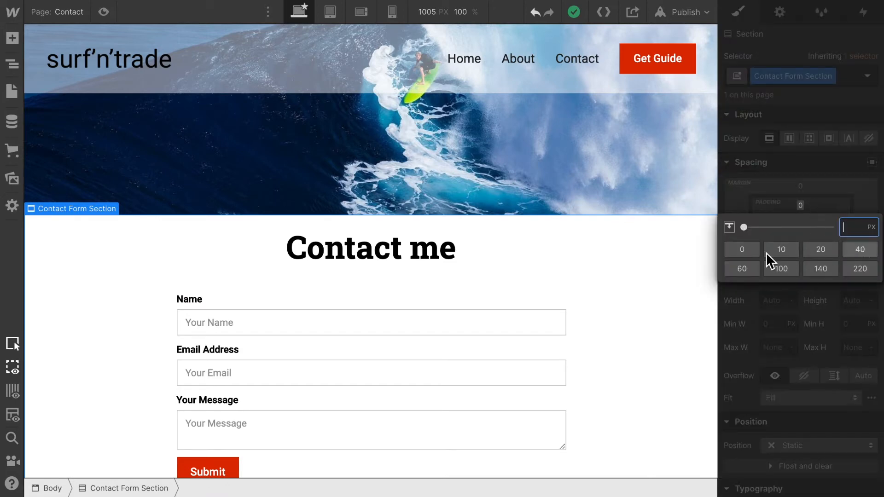
left_click(747, 267)
scroll(608, 319, "down", 3)
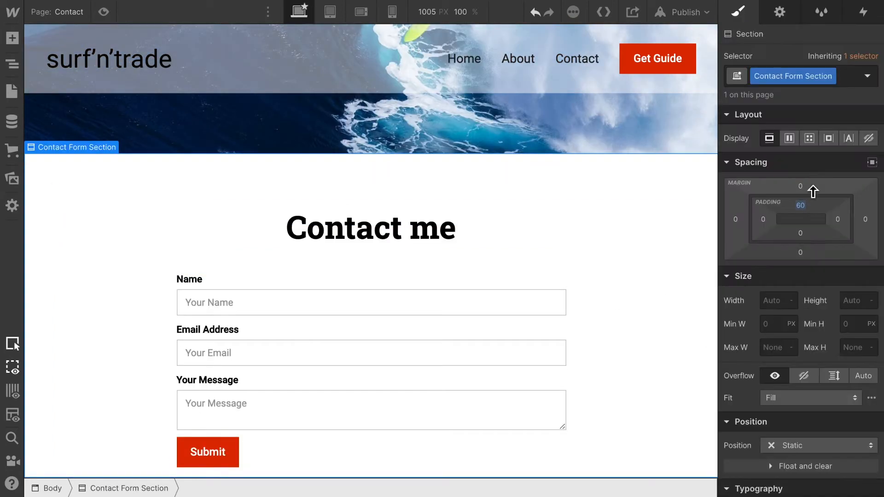
left_click(801, 232)
left_click(807, 228)
left_click(800, 234)
left_click(778, 298)
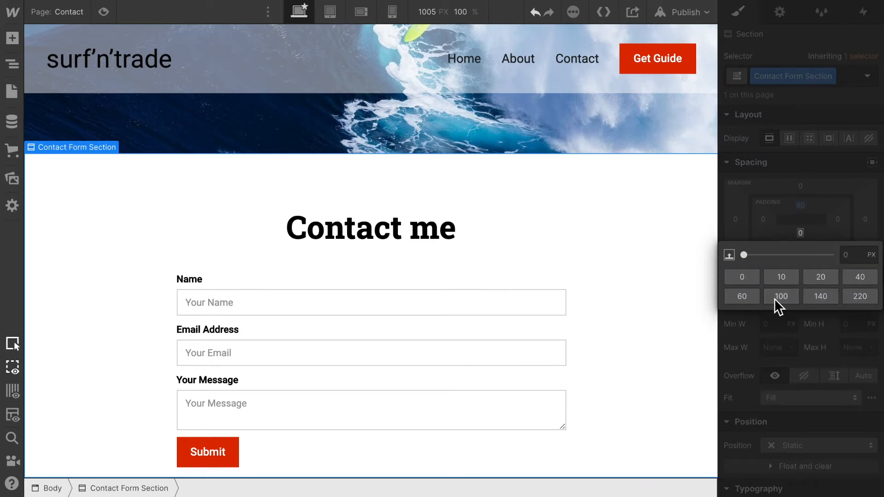
left_click(611, 368)
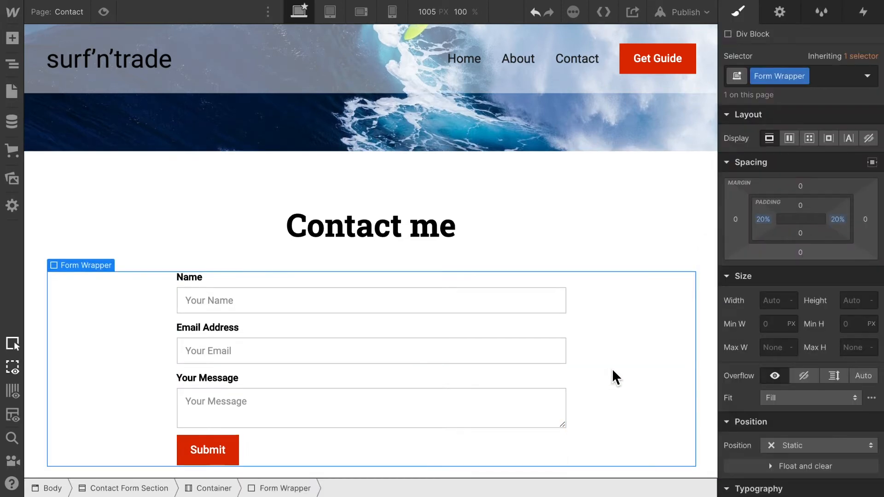
scroll(611, 368, "down", 2)
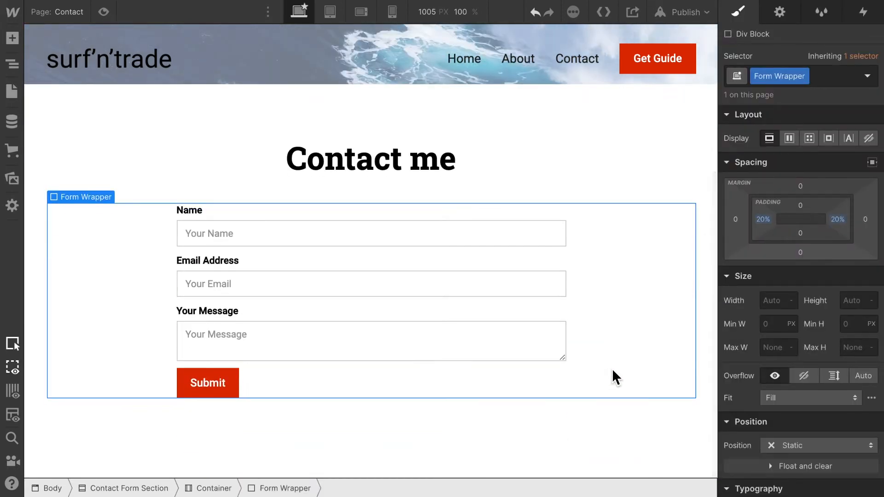
Add the Get Guide Section symbol and the Footer symbol to the page below the Contact Form Section.
left_click(12, 38)
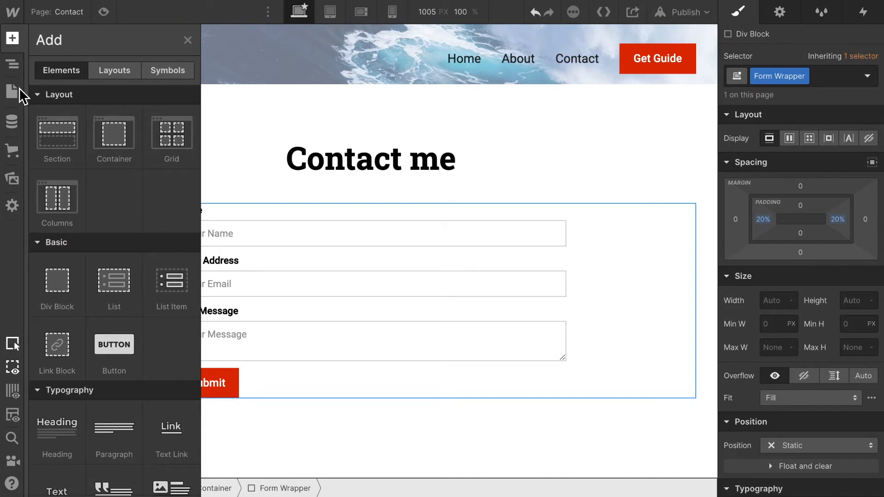
left_click(154, 77)
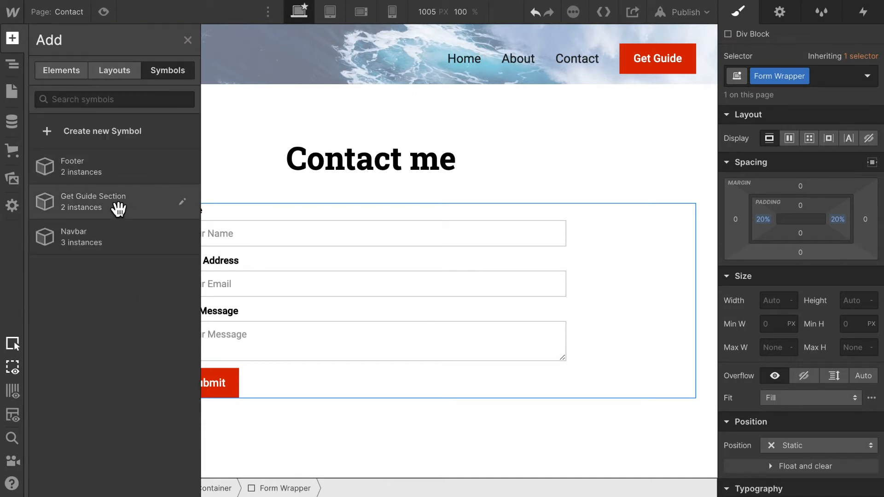
left_click_drag(118, 208, 750, 311)
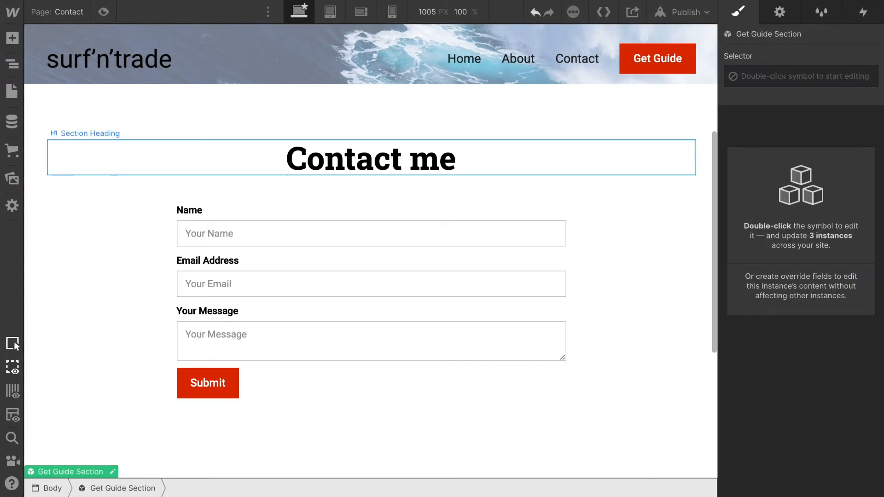
left_click(13, 38)
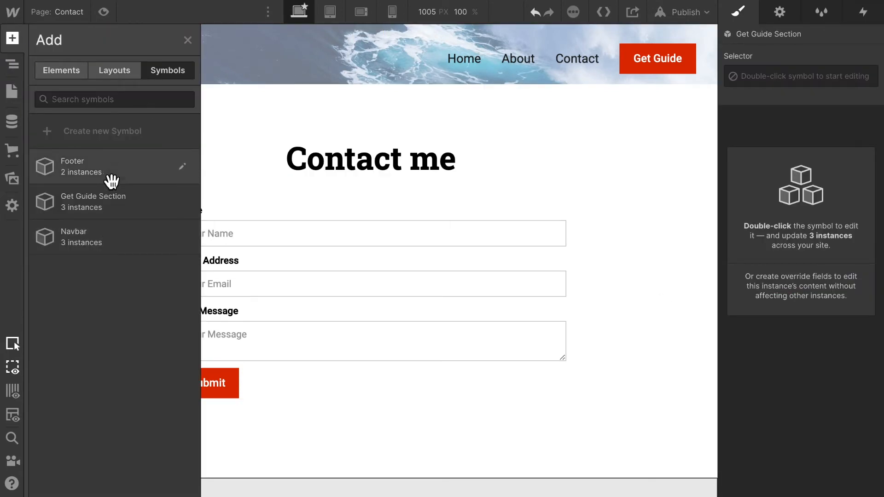
left_click_drag(109, 178, 754, 324)
scroll(463, 342, "down", 8)
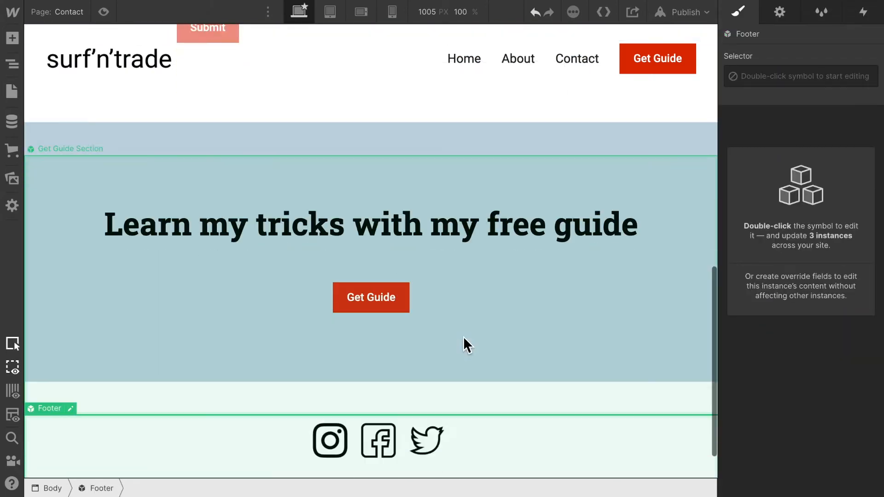
scroll(463, 343, "up", 10)
scroll(463, 340, "up", 2)
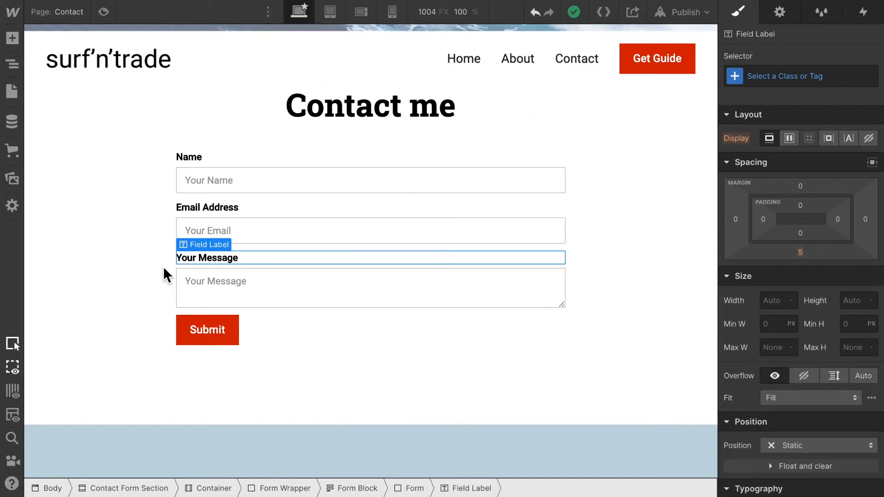
Shorten the label above the message text area to "Message".
double_click(203, 261)
left_click(200, 259)
left_click_drag(200, 262, 158, 263)
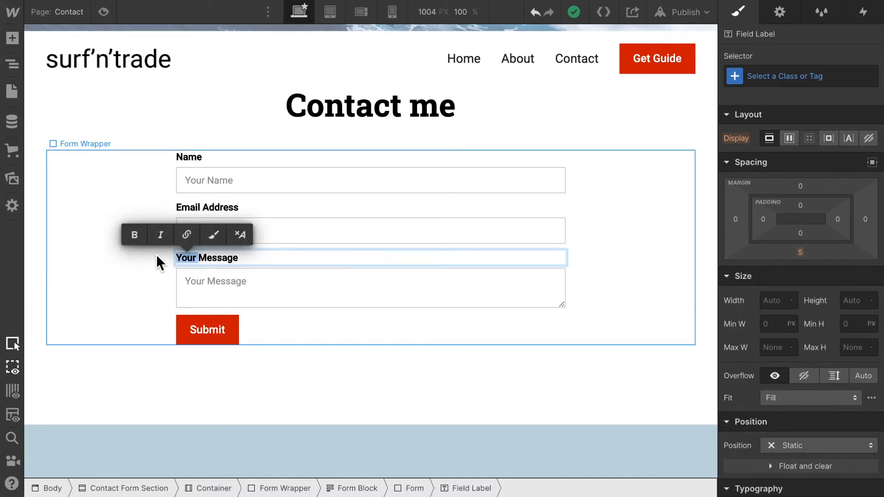
key("BackSpace")
left_click(158, 262)
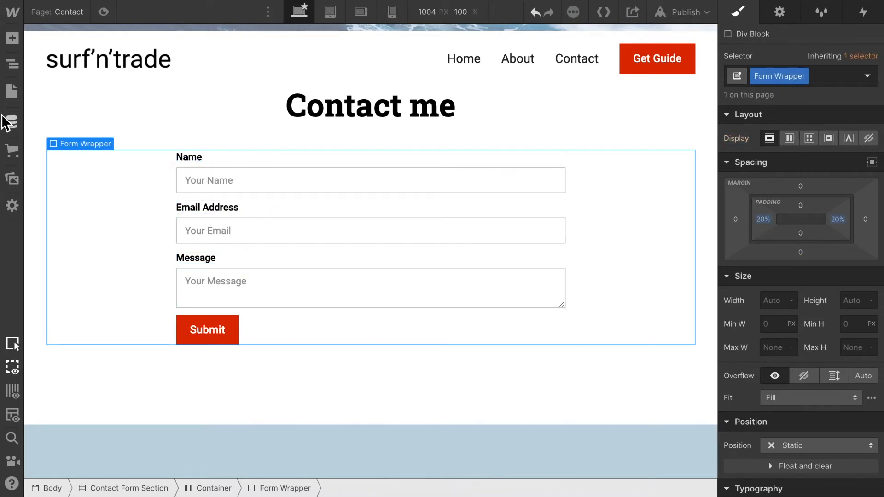
Select the Form Block and set its form name to "Contact Form" in the form settings.
left_click(12, 91)
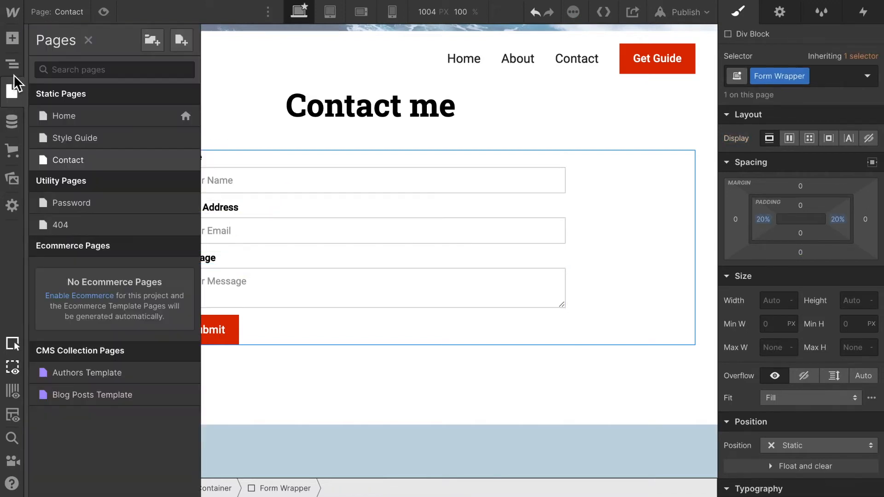
left_click(12, 65)
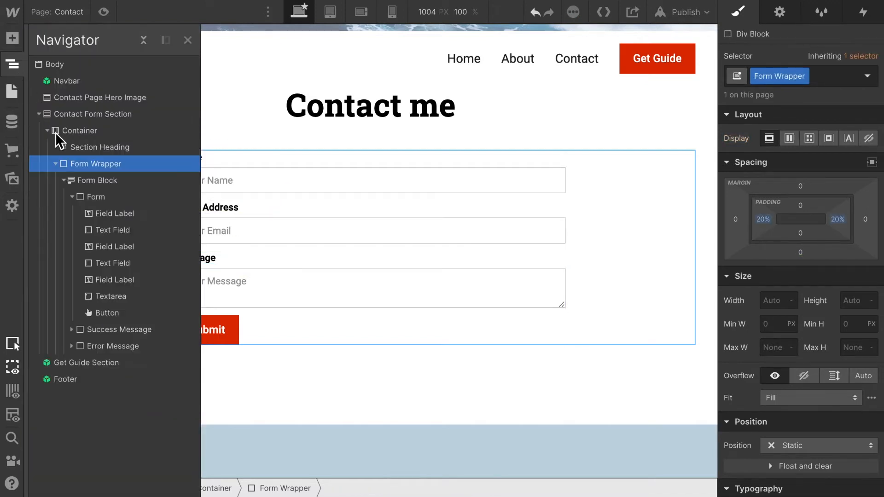
left_click(98, 181)
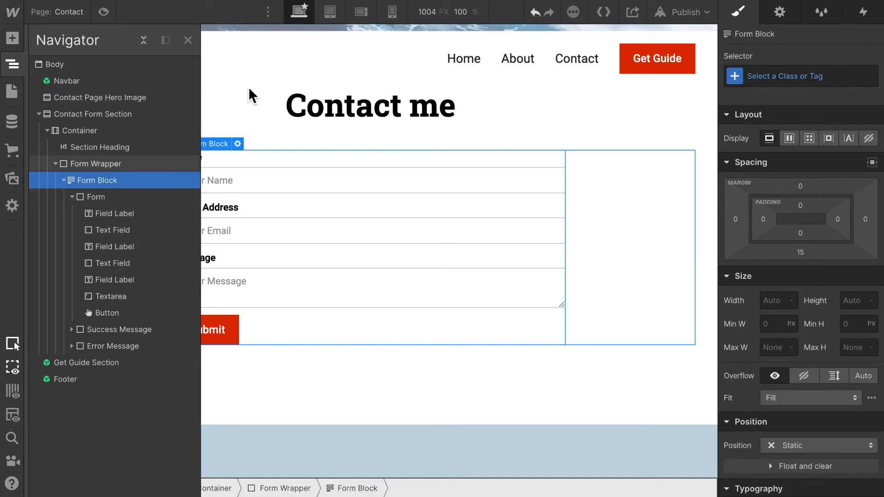
left_click(188, 40)
left_click(779, 13)
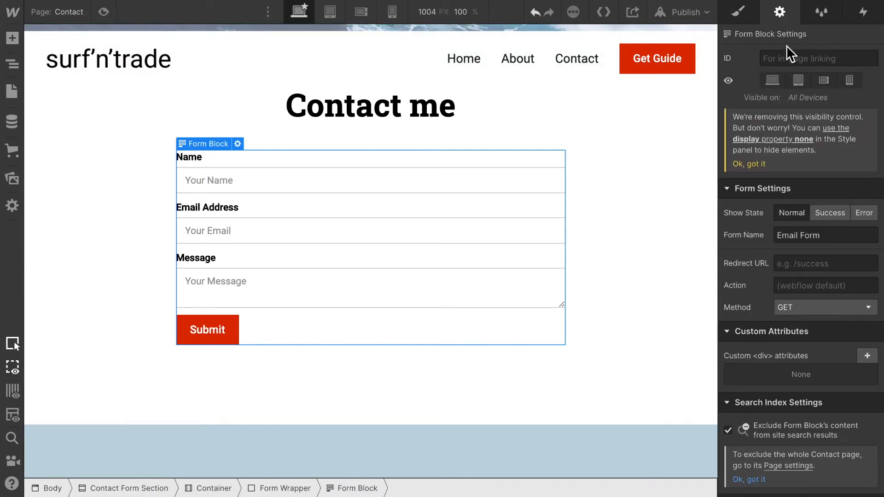
triple_click(831, 244)
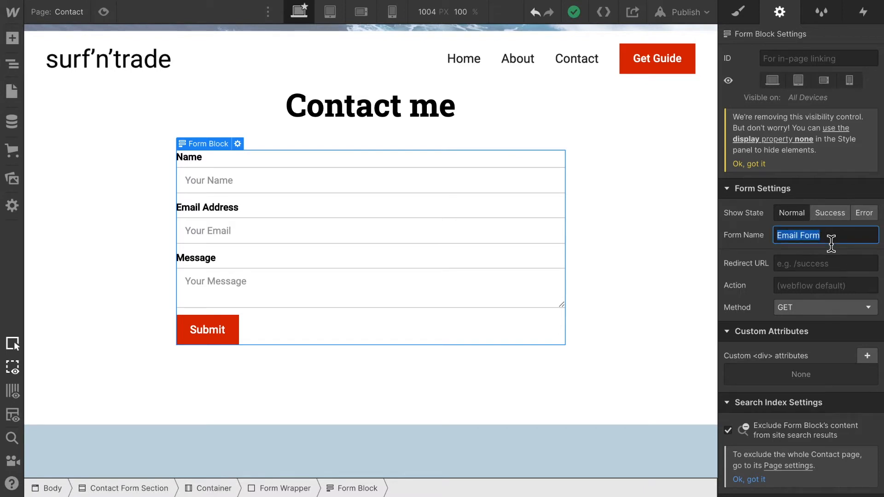
type("Contact")
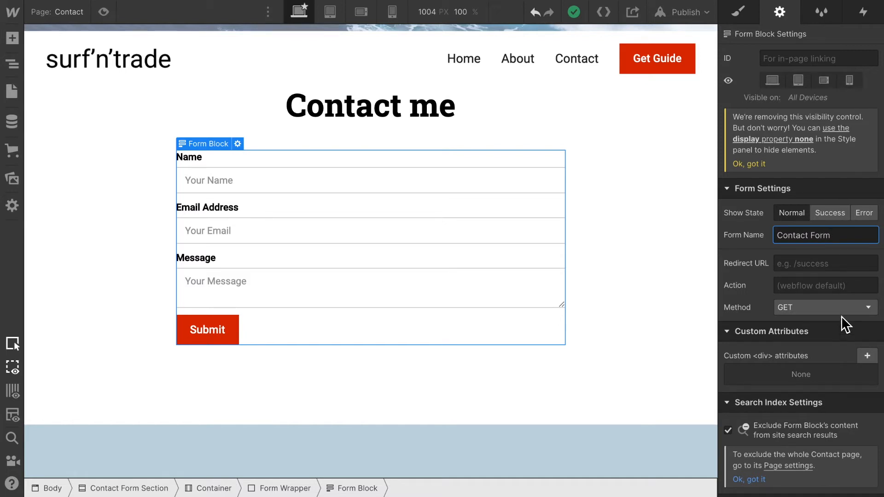
Show the form's Success state and its Error state to examine both messages.
left_click(835, 212)
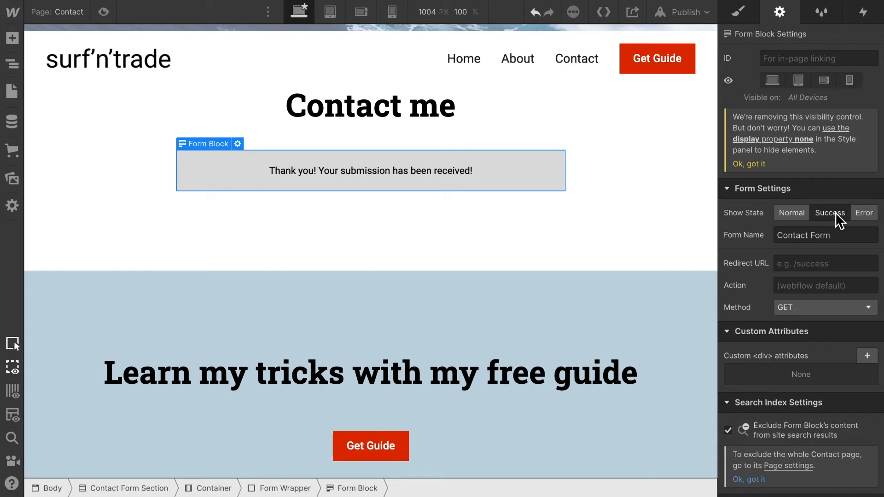
left_click(871, 212)
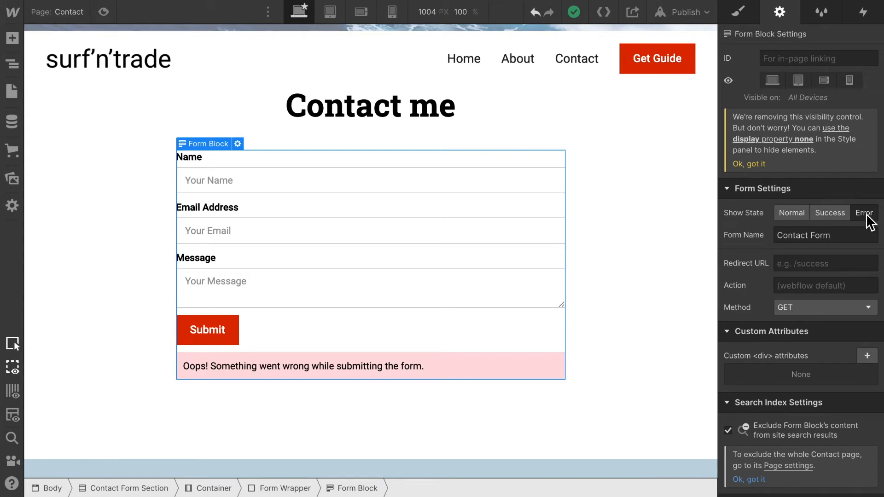
Show the form's Success state, try a red background (#ee1313) on the Form Block, and undo it.
left_click(825, 215)
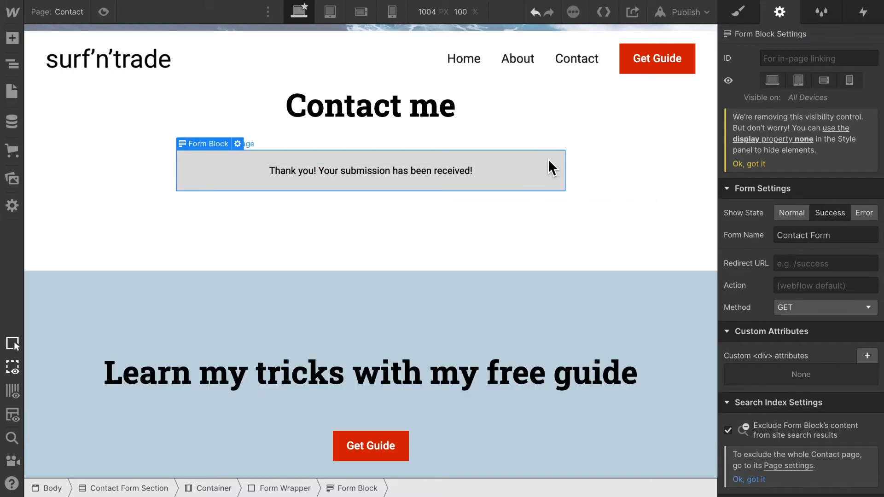
left_click(737, 13)
scroll(789, 374, "down", 10)
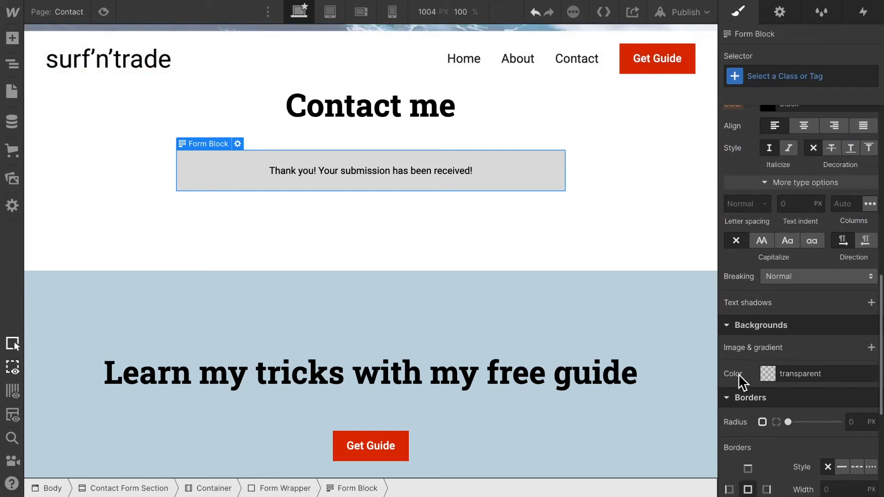
left_click(773, 374)
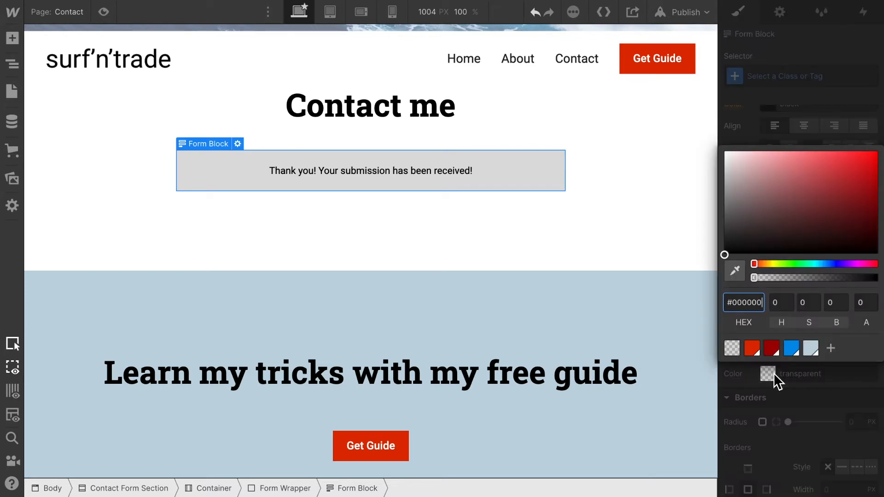
left_click(835, 176)
mouse_move(873, 185)
left_mouse_down()
mouse_move(862, 178)
mouse_move(866, 159)
left_mouse_up()
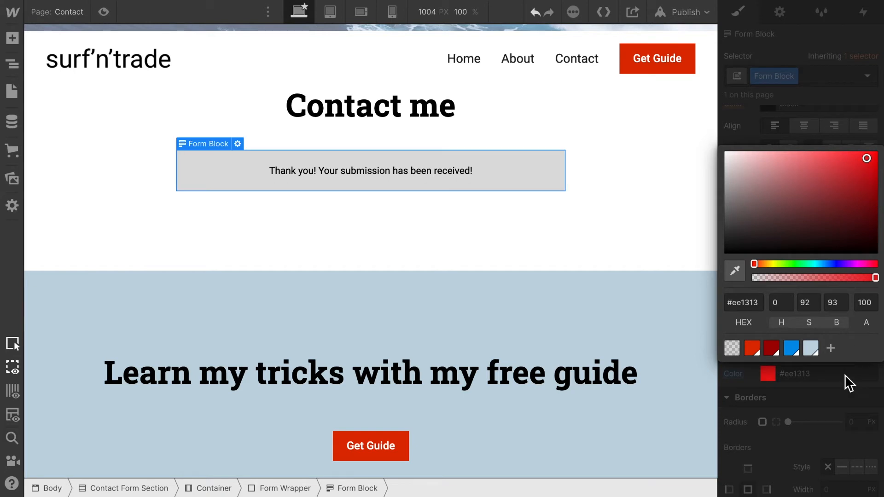
left_click(832, 402)
key("ctrl+z")
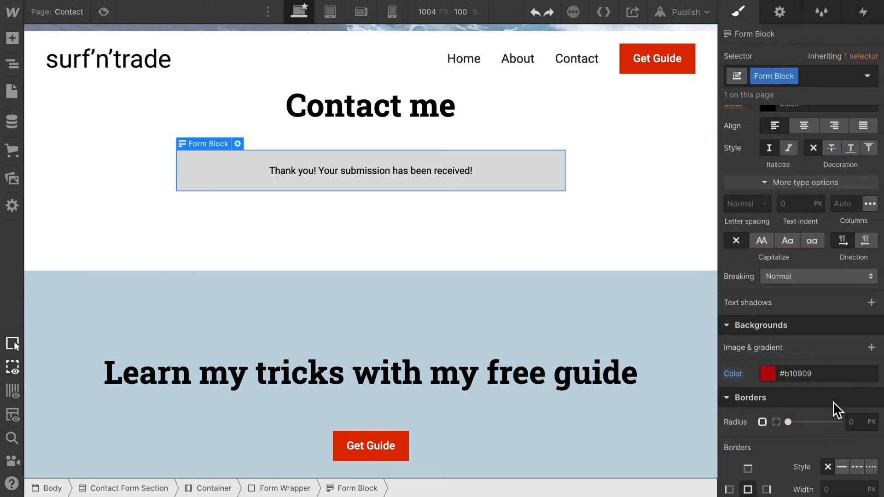
key("ctrl+z")
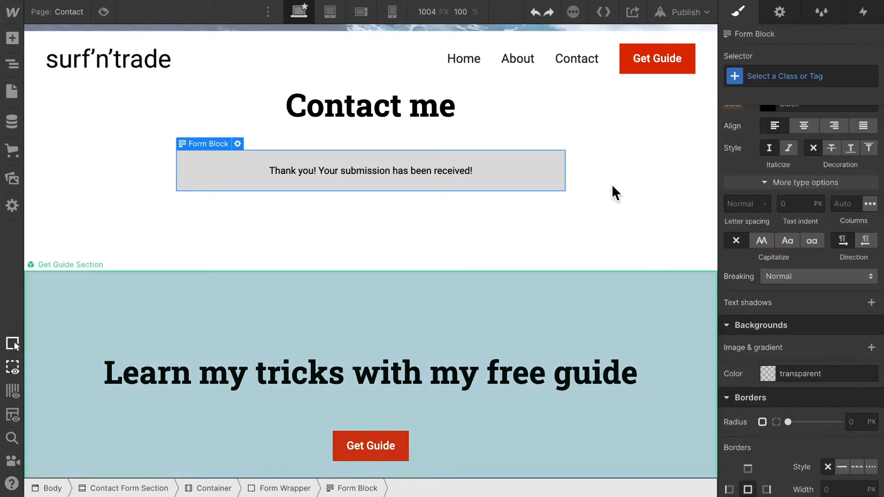
Try a dark red background (#a00000) on the Success Message element and undo it.
left_click(551, 177)
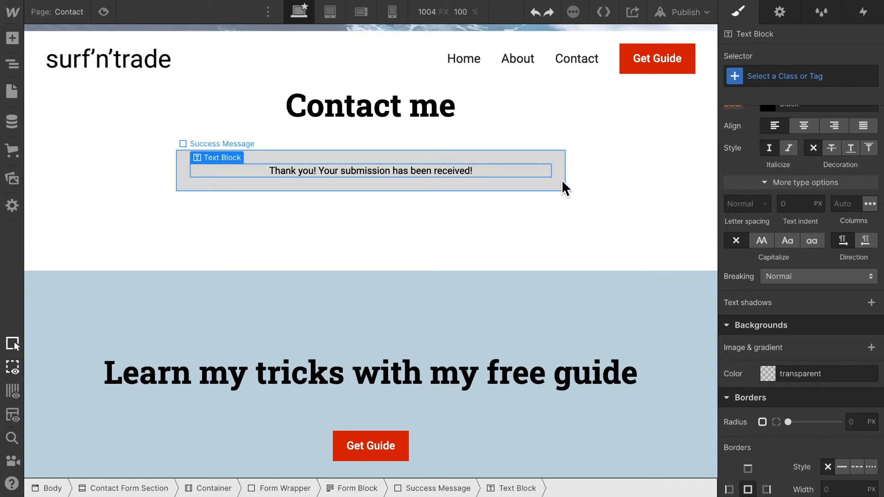
left_click(561, 179)
left_click(777, 374)
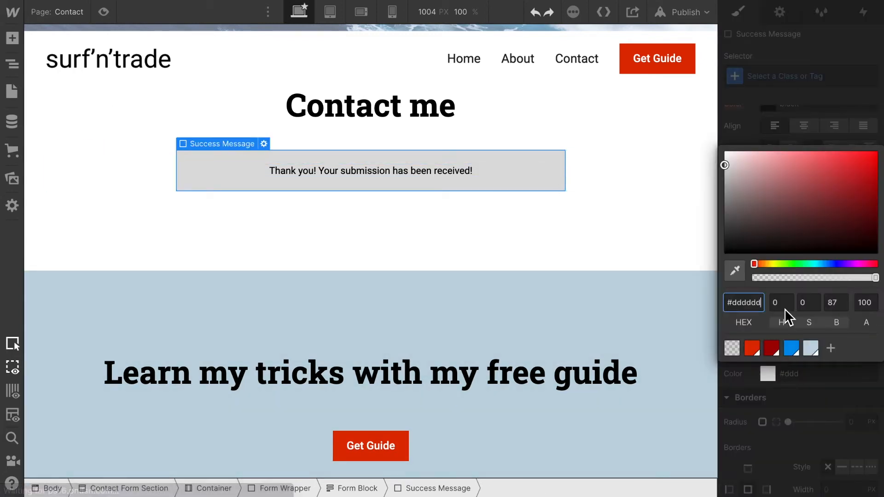
left_click_drag(879, 196, 878, 189)
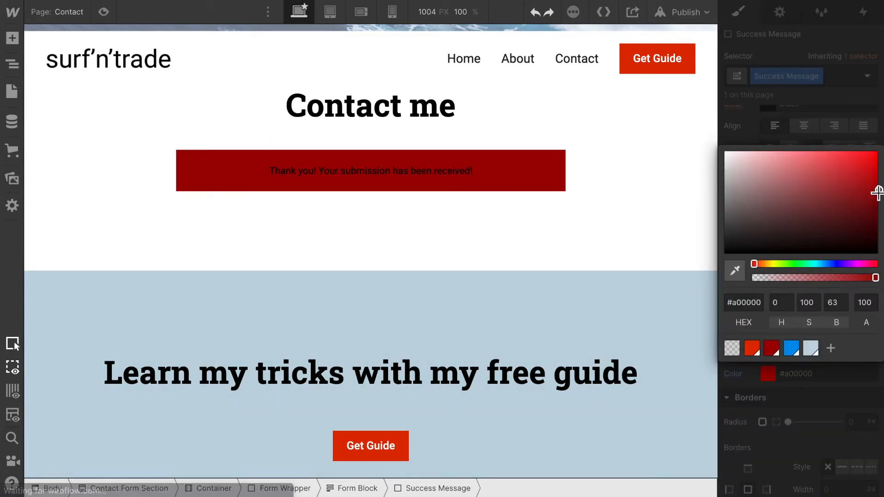
key("ctrl+z")
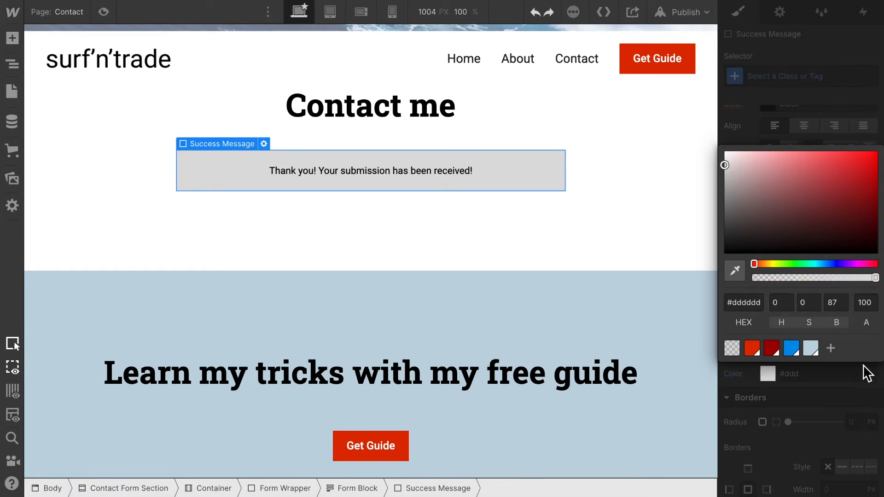
left_click(850, 393)
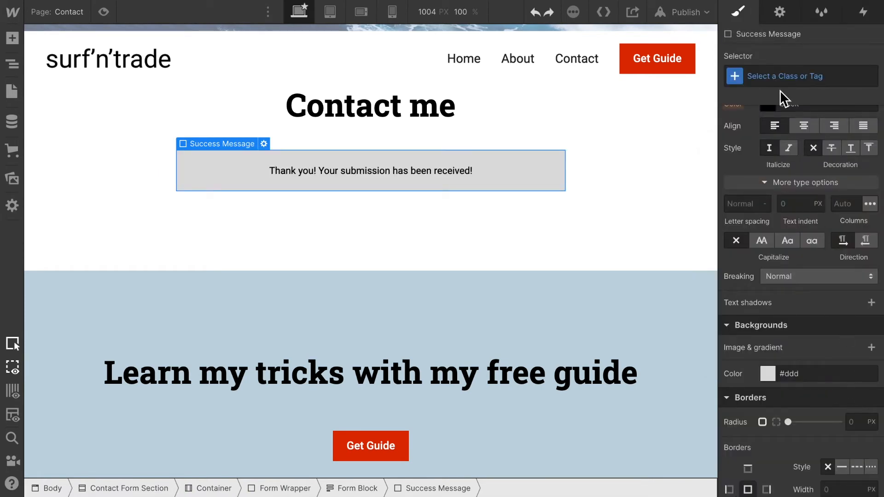
Publish the site to surfntrade.webflow.io.
scroll(625, 286, "up", 5)
scroll(625, 285, "down", 4)
scroll(625, 285, "up", 4)
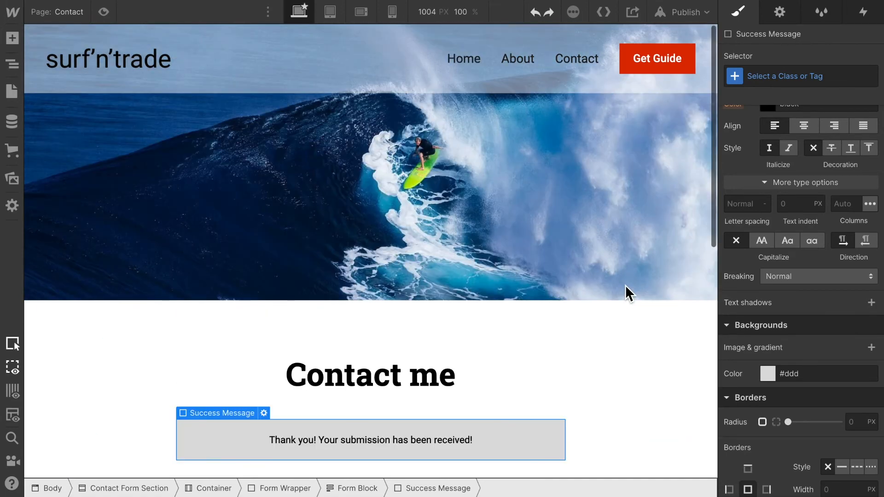
left_click(686, 12)
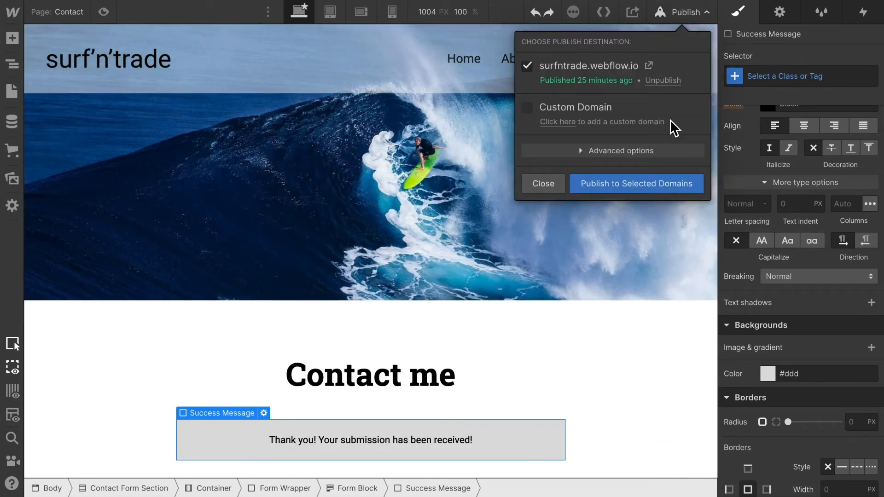
left_click(645, 184)
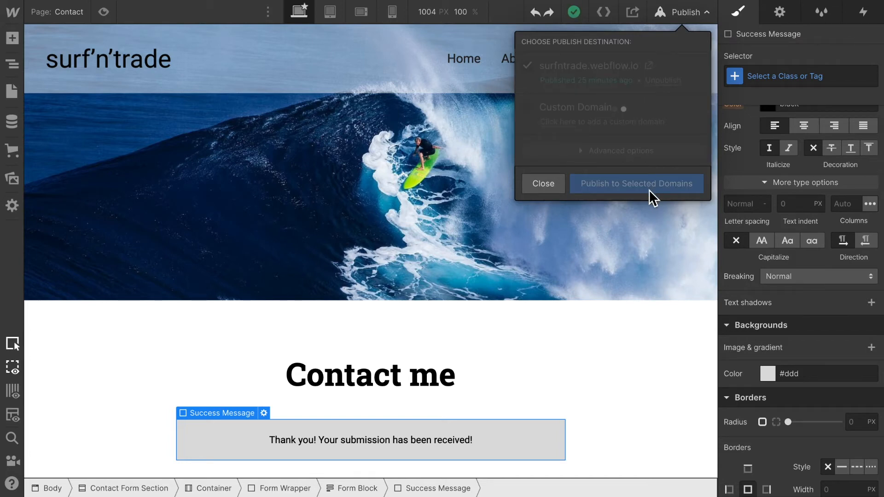
Return the form to its Normal state and open the home page of the published site.
left_click(785, 15)
left_click(780, 12)
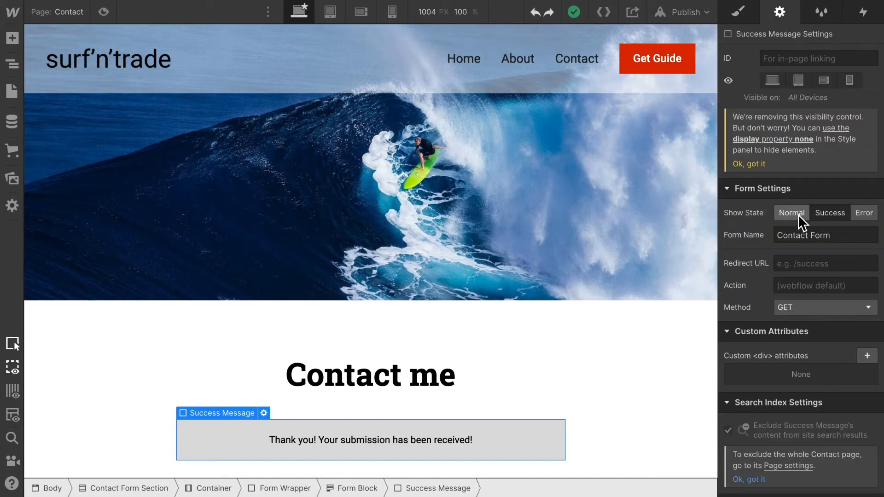
left_click(798, 215)
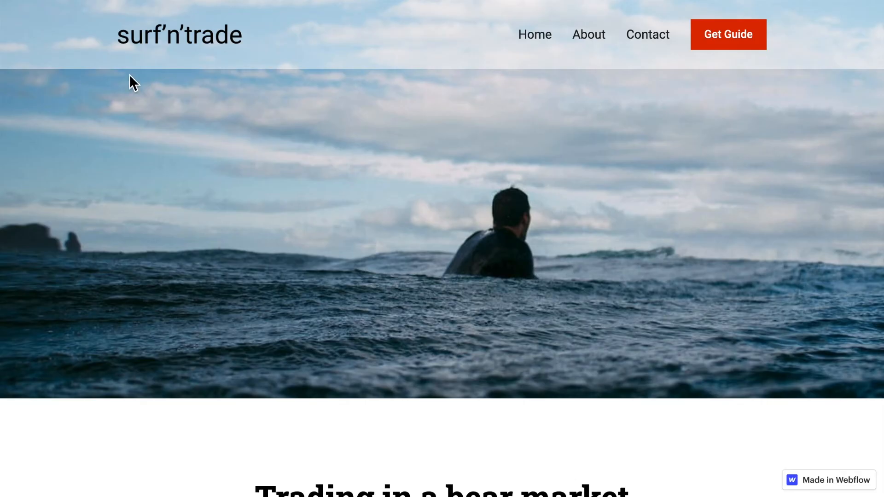
left_click(217, 43)
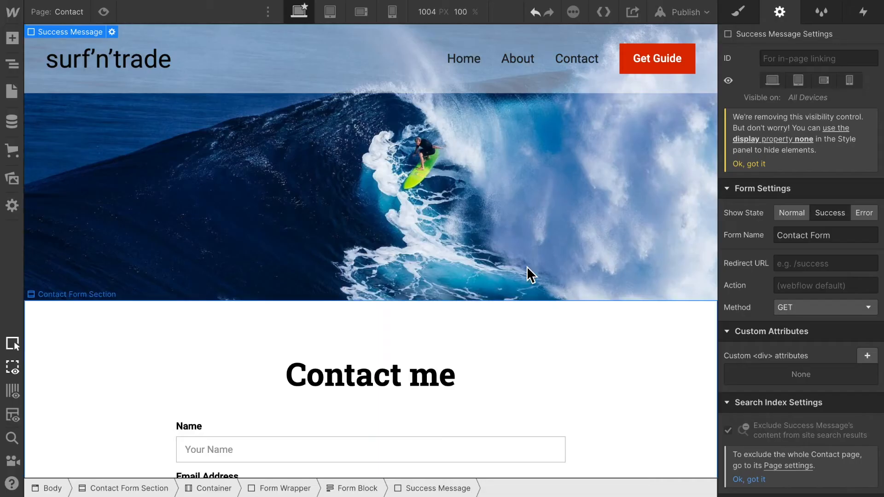
Within the Navbar master symbol, link the Contact nav link to the Contact page and finish editing the symbol.
scroll(449, 360, "down", 9)
scroll(382, 193, "up", 2)
scroll(380, 187, "up", 5)
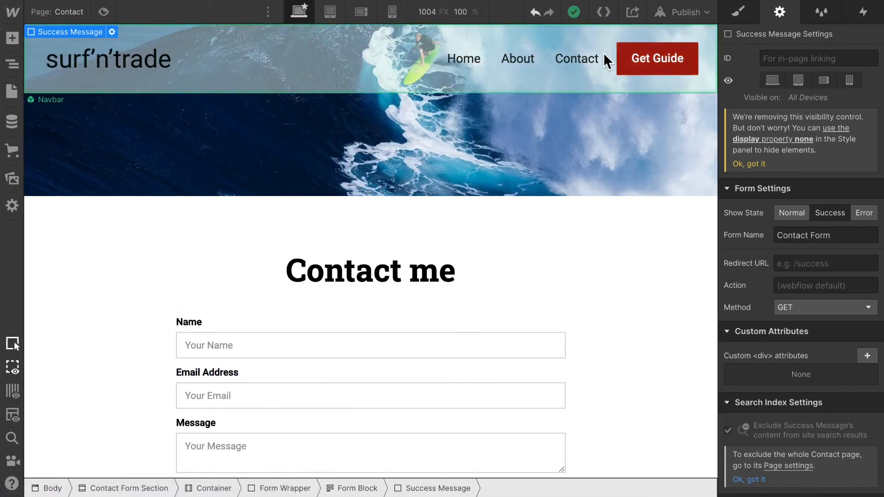
left_click(578, 59)
double_click(573, 62)
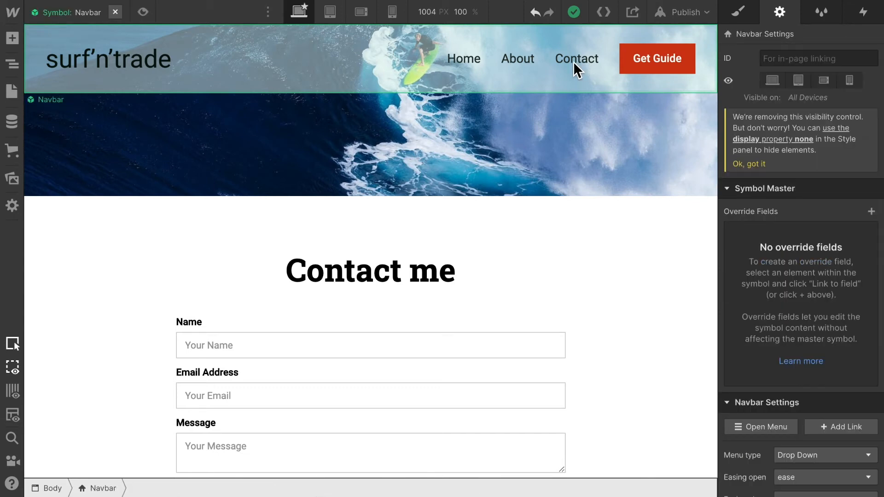
left_click(567, 61)
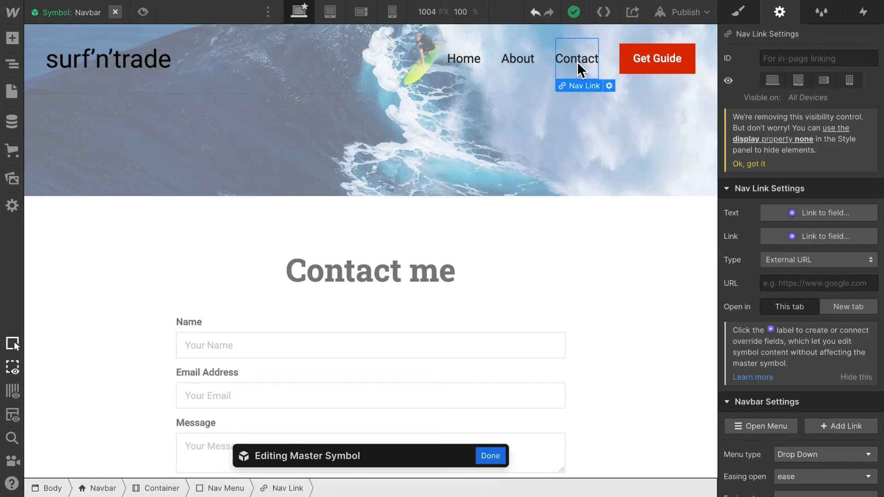
left_click(810, 261)
left_click(785, 275)
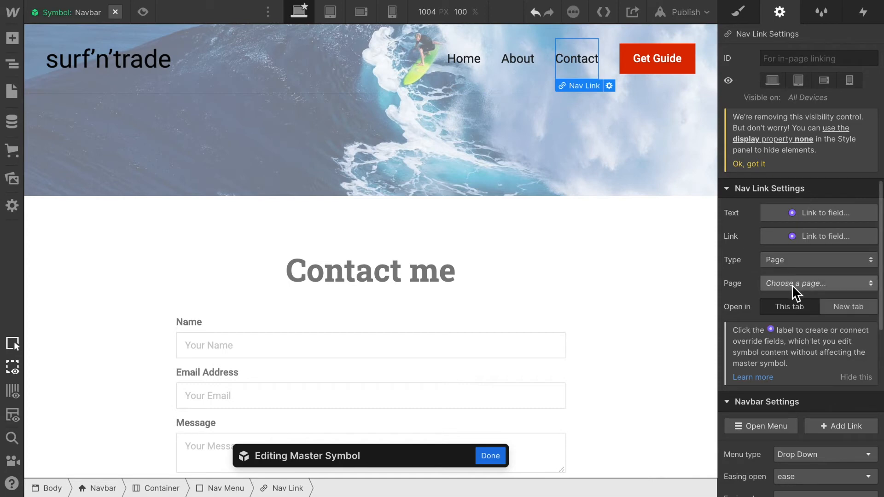
left_click(791, 285)
left_click(792, 317)
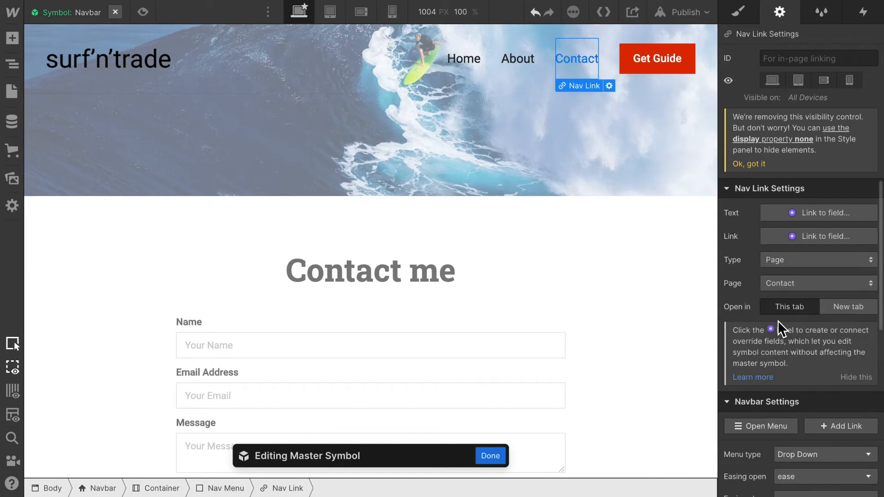
left_click(676, 287)
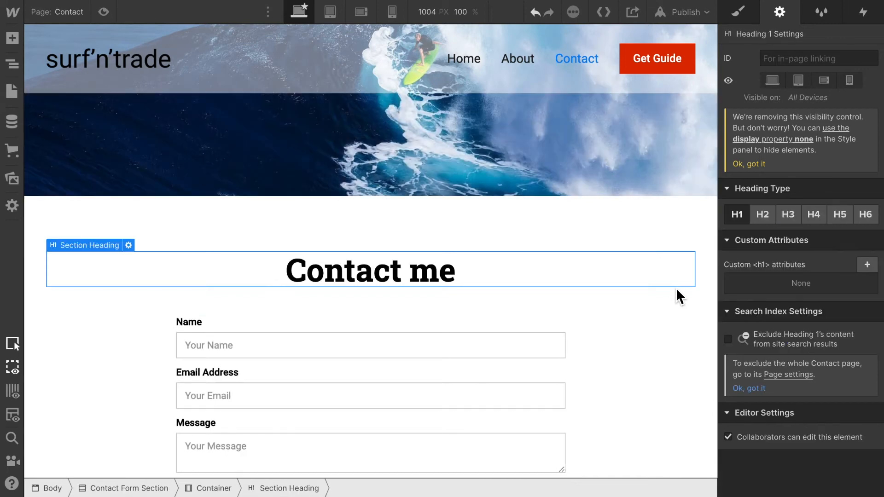
Republish the site to surfntrade.webflow.io and open the Contact page from the live site's navigation.
left_click(698, 11)
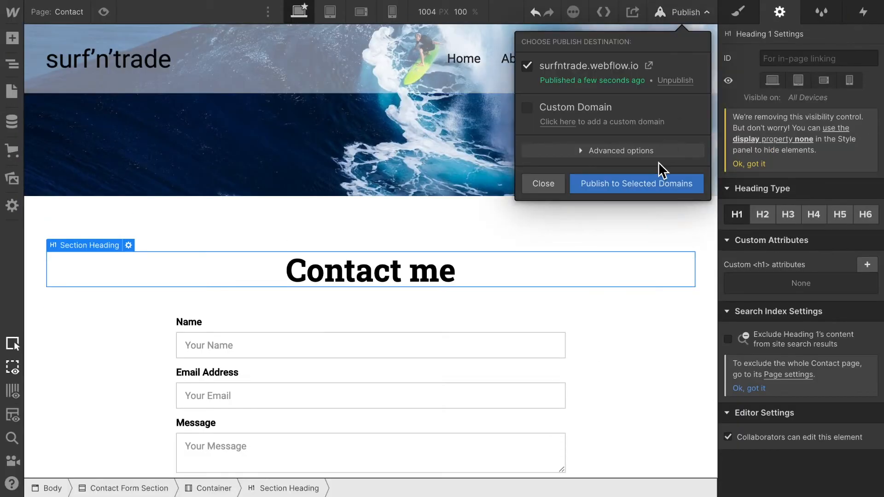
left_click(655, 183)
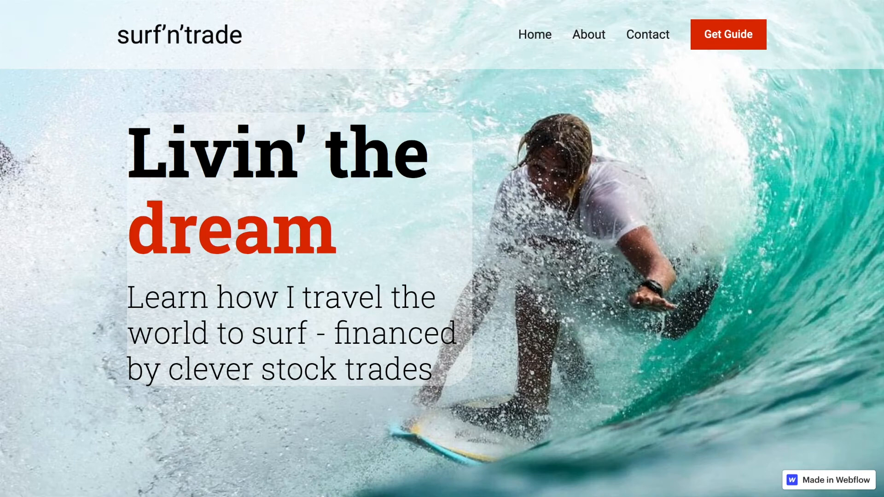
left_click(651, 42)
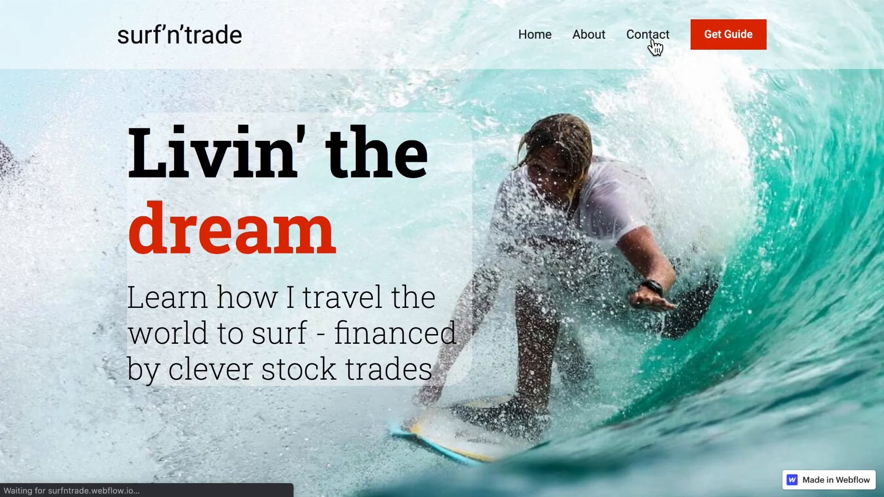
Submit the live contact form with a first name, an e-mail address and a message starting "Hi this is a", and review the page.
scroll(489, 405, "down", 5)
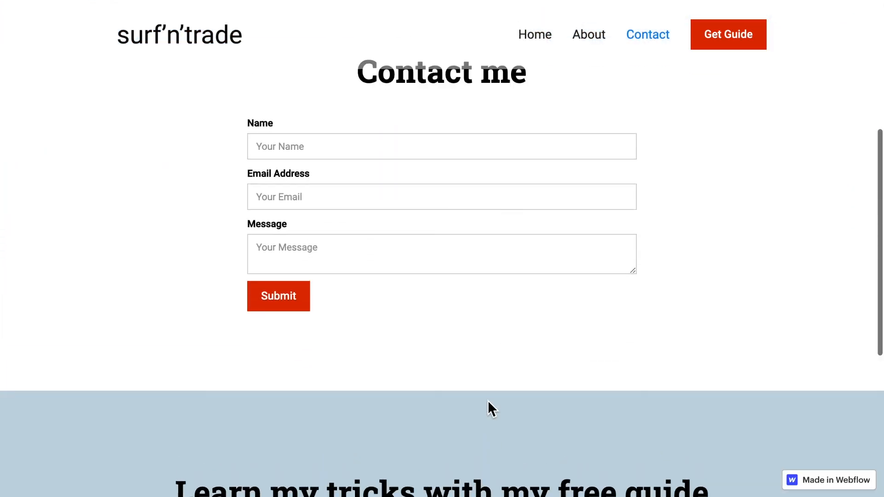
scroll(487, 399, "up", 3)
left_click(474, 268)
type("T")
key("Tab")
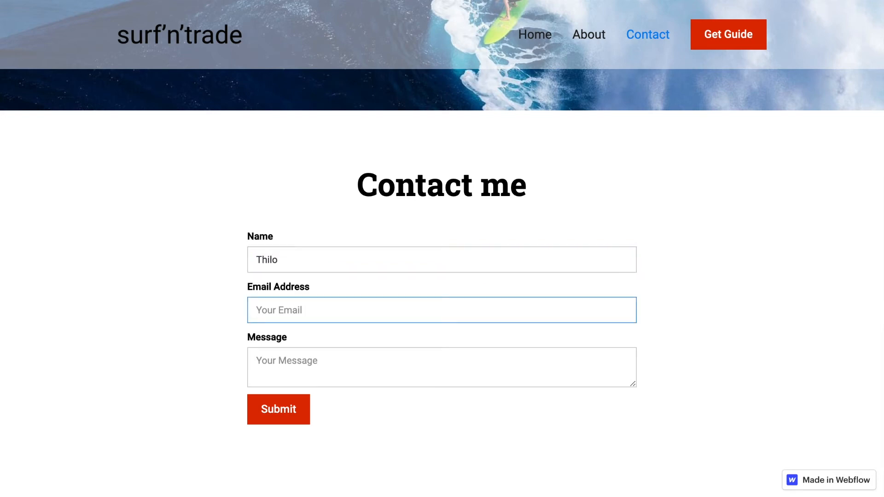
type("test@test.com")
key("Tab")
type("Hi")
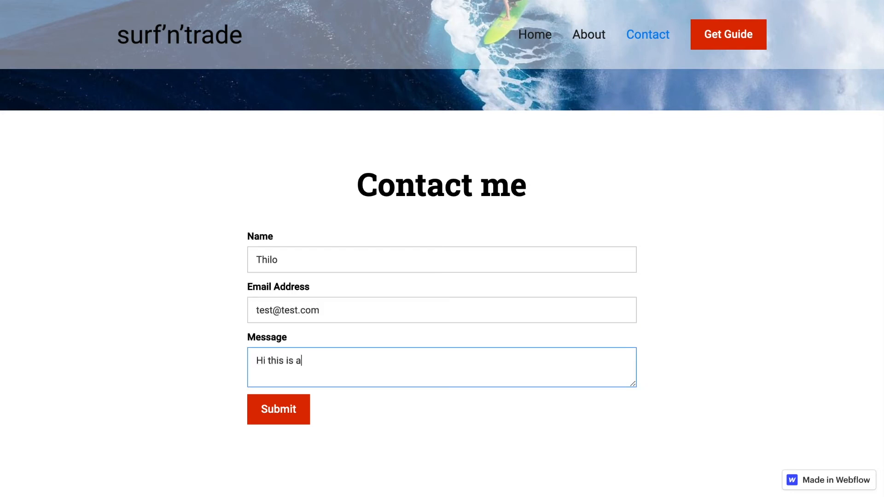
left_click(285, 411)
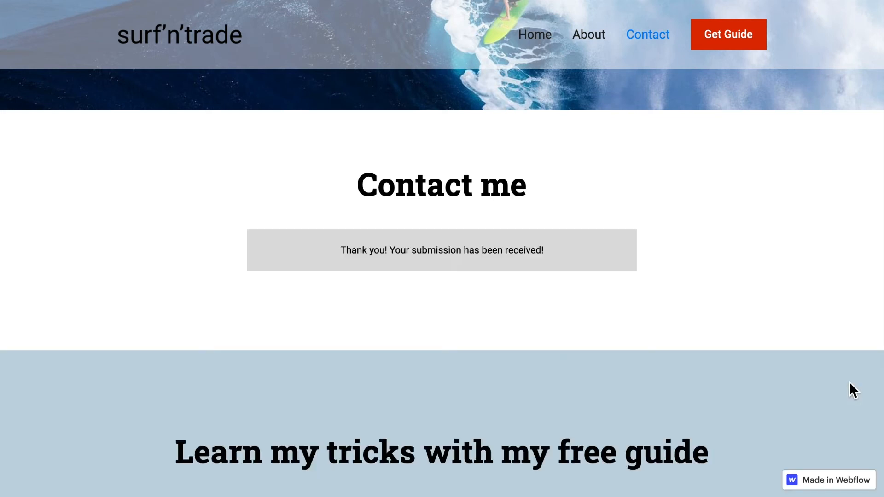
scroll(532, 350, "up", 4)
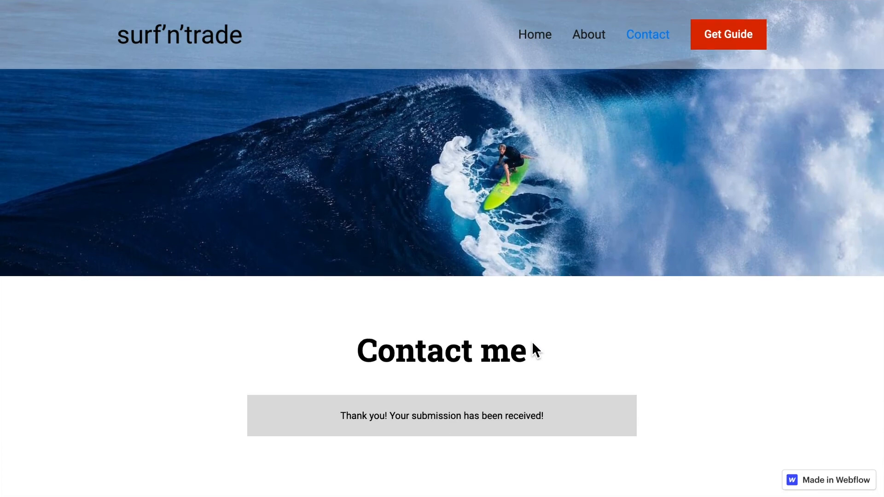
scroll(252, 431, "down", 1)
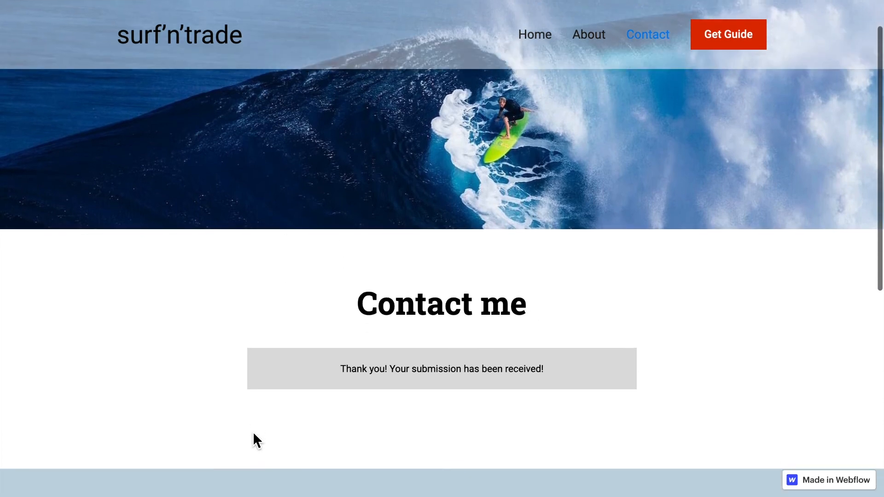
scroll(252, 432, "up", 2)
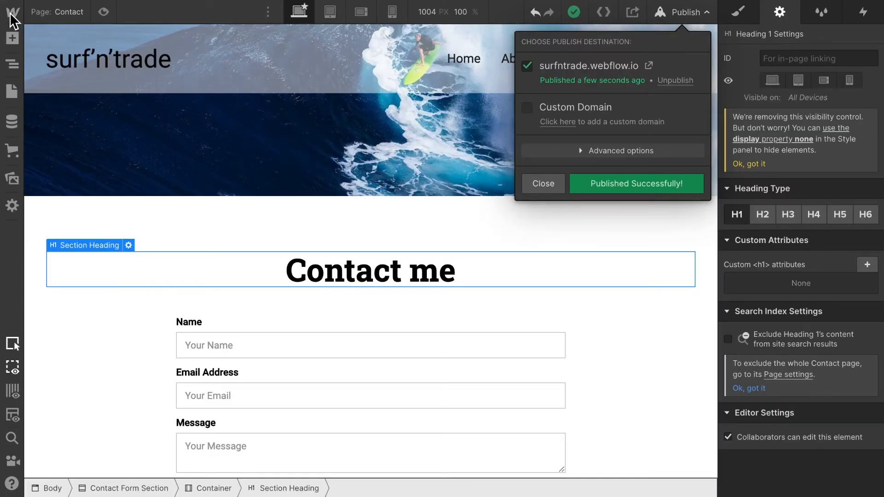
Open the Project Settings of the Surf'n'Trade project from the designer.
left_click(10, 14)
left_click(13, 14)
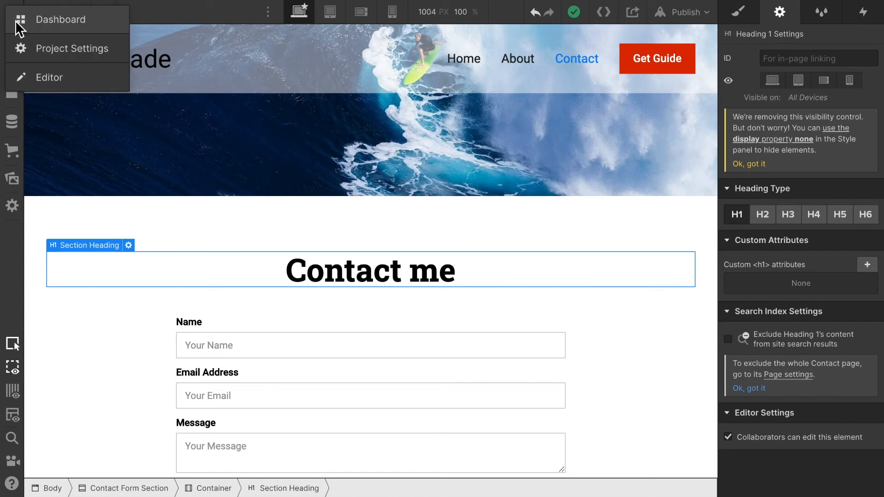
left_click(33, 52)
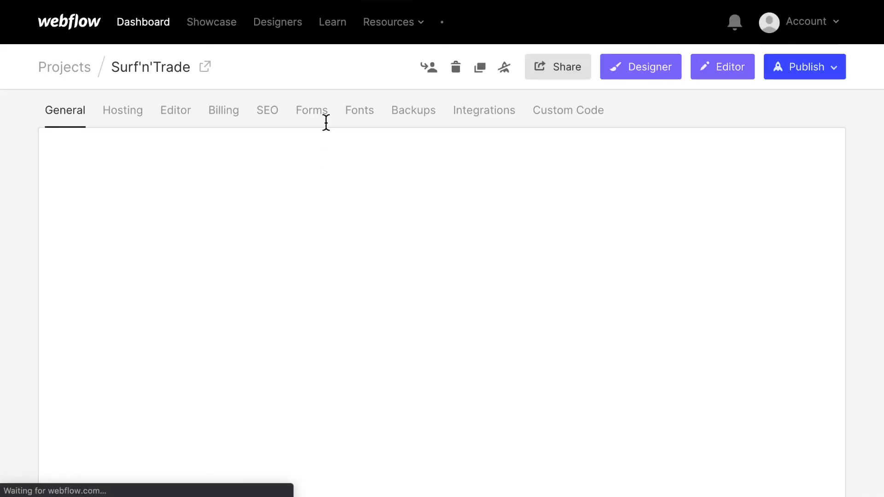
Open the project's form settings and review the Contact Form entries in the form submission data.
left_click(318, 121)
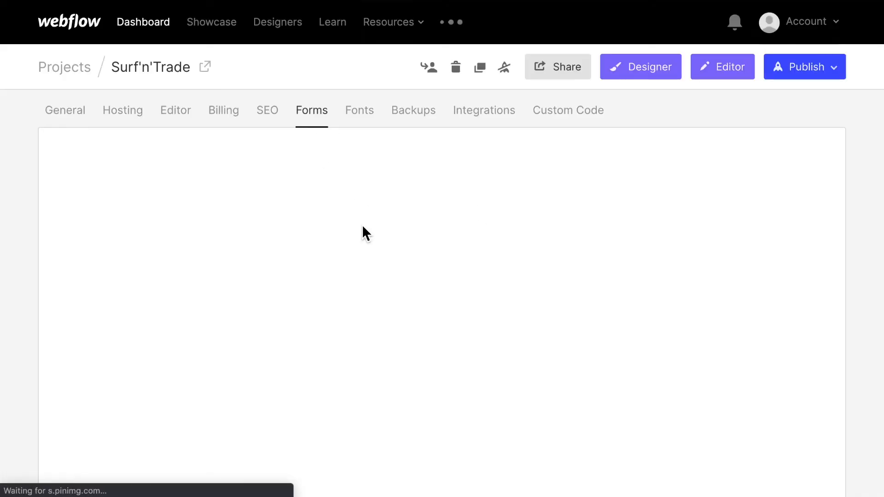
scroll(362, 224, "down", 5)
scroll(362, 233, "down", 15)
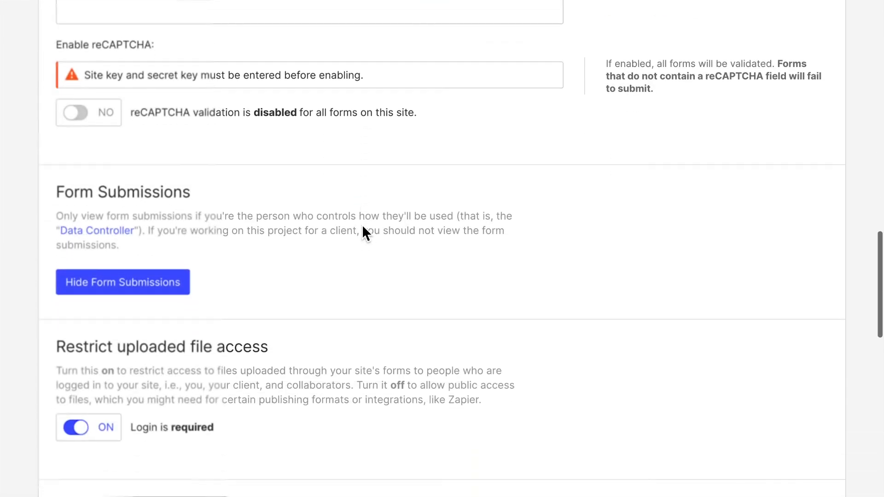
scroll(363, 226, "down", 8)
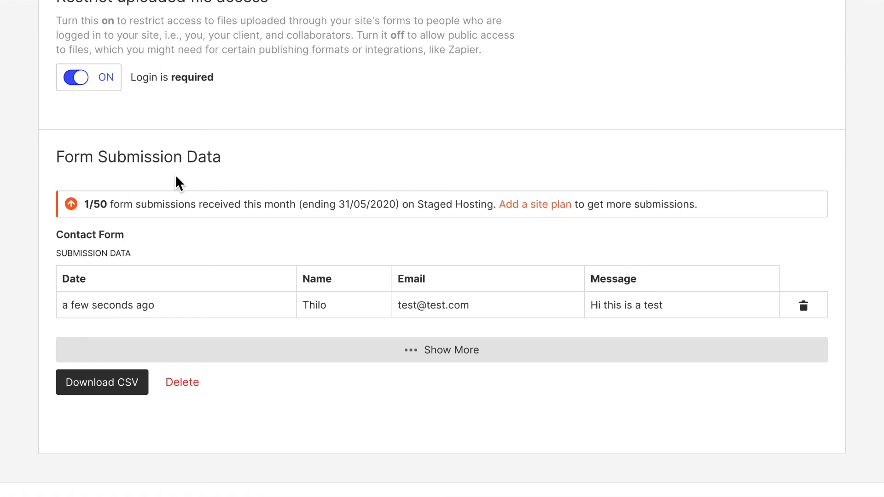
scroll(175, 182, "up", 5)
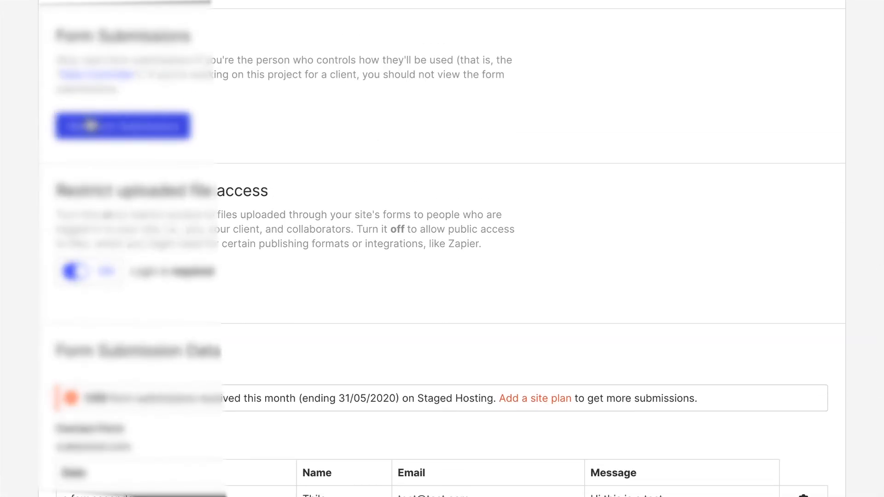
scroll(90, 125, "up", 15)
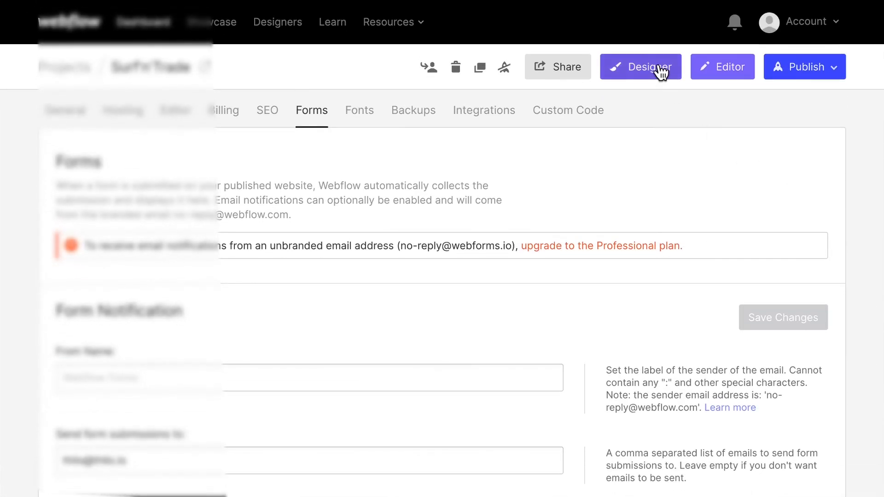
Return to the Designer and open the Contact page for editing.
left_click(659, 68)
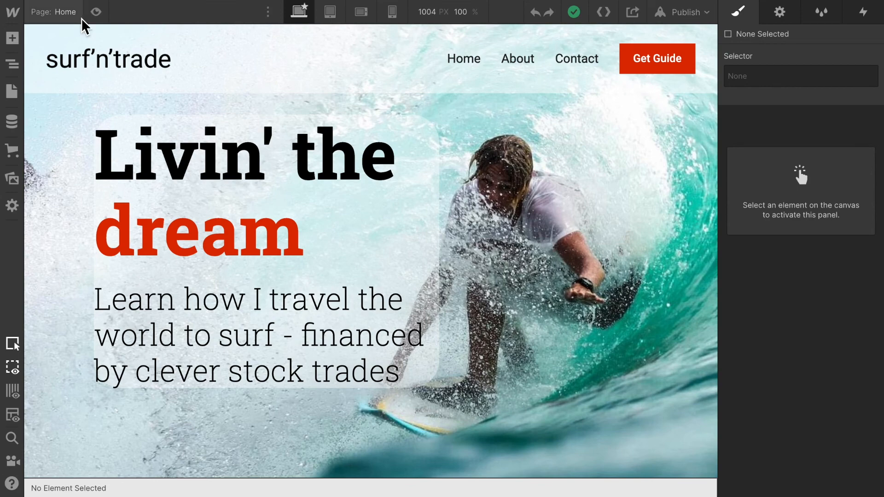
left_click(14, 93)
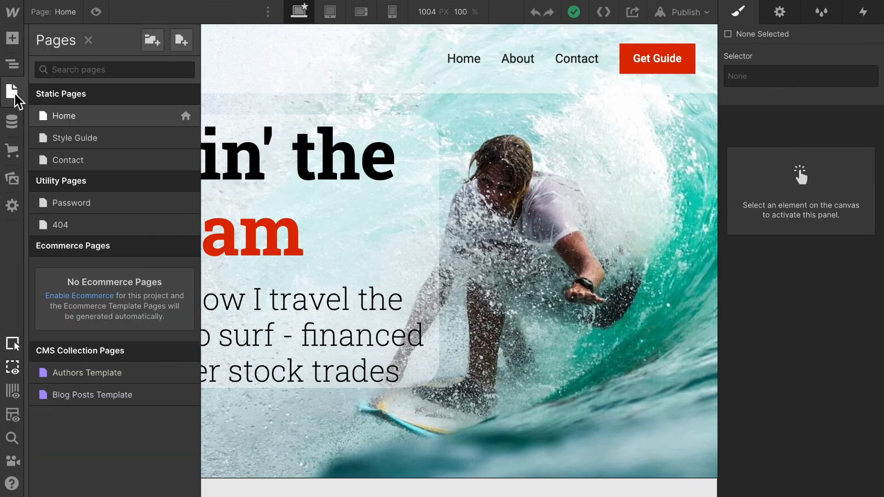
left_click(67, 161)
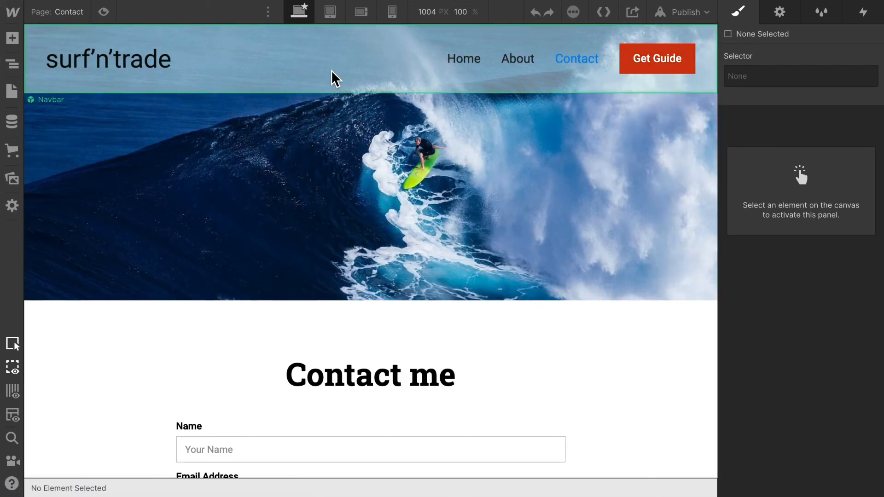
In the Navbar master symbol, style the Contact nav link's Current state with black (#000000) underlined text and leave symbol editing.
left_click(334, 78)
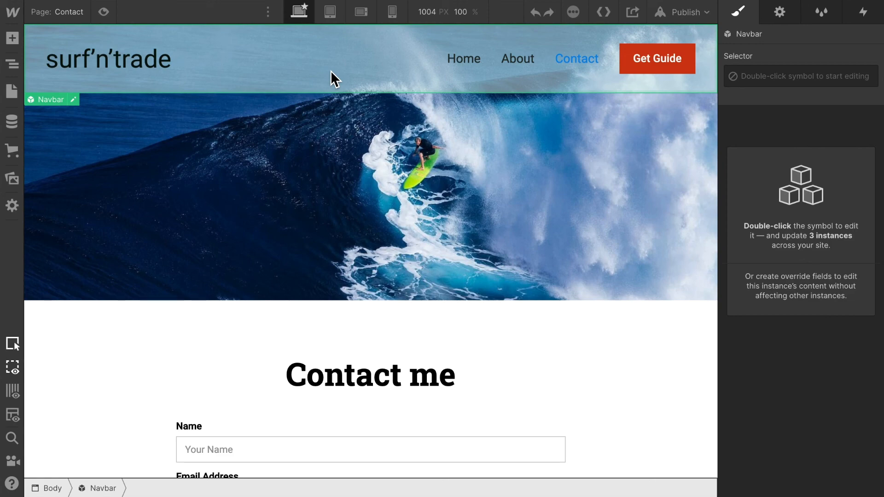
double_click(330, 70)
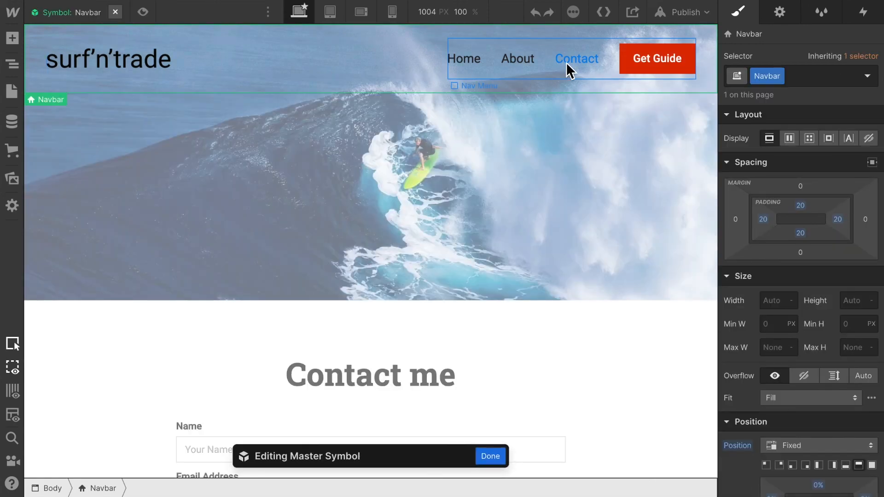
left_click(578, 60)
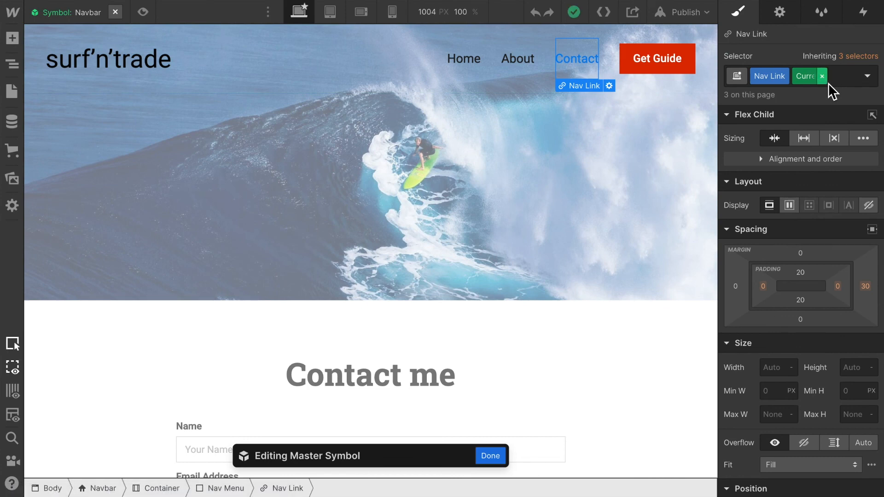
mouse_move(814, 79)
scroll(821, 344, "down", 10)
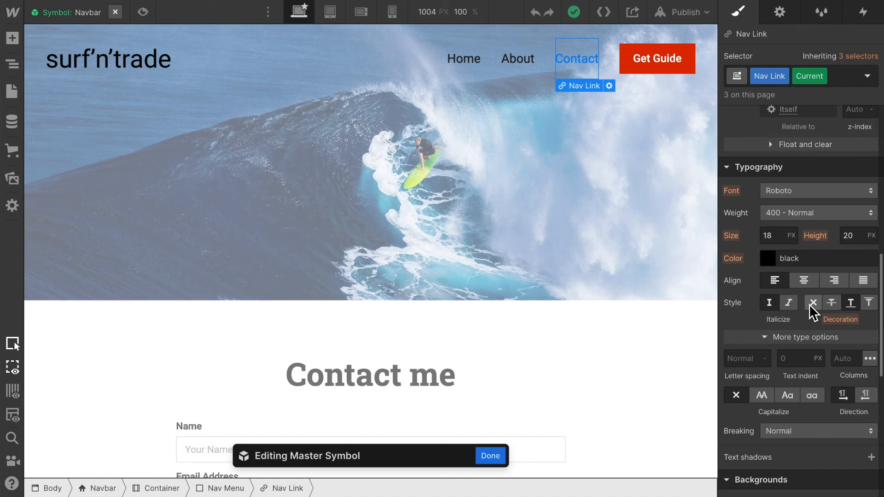
left_click(813, 303)
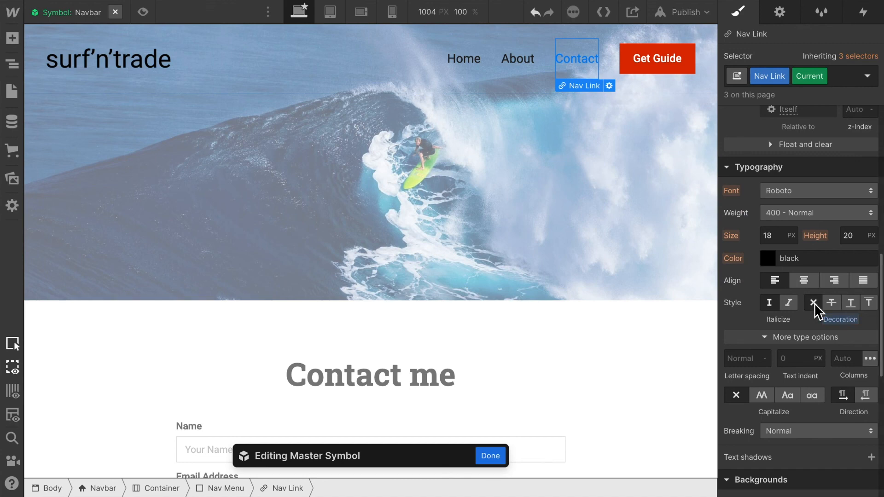
left_click(772, 261)
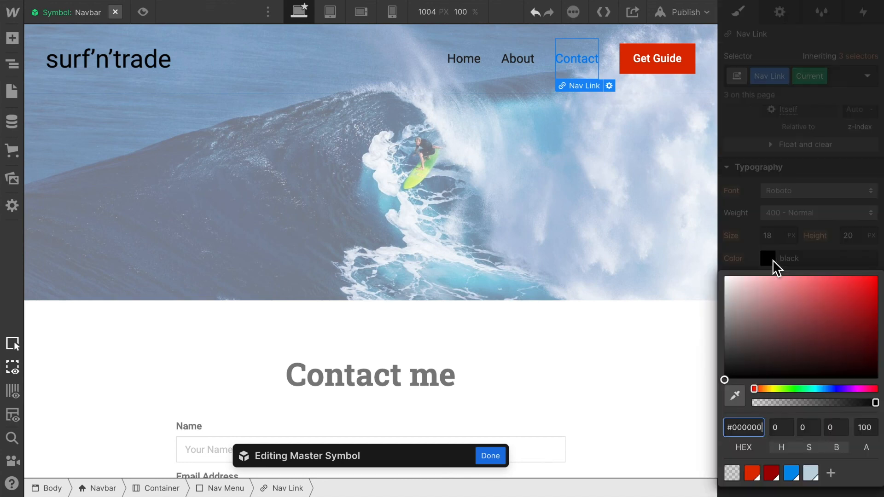
left_click(726, 379)
left_click_drag(726, 387, 716, 396)
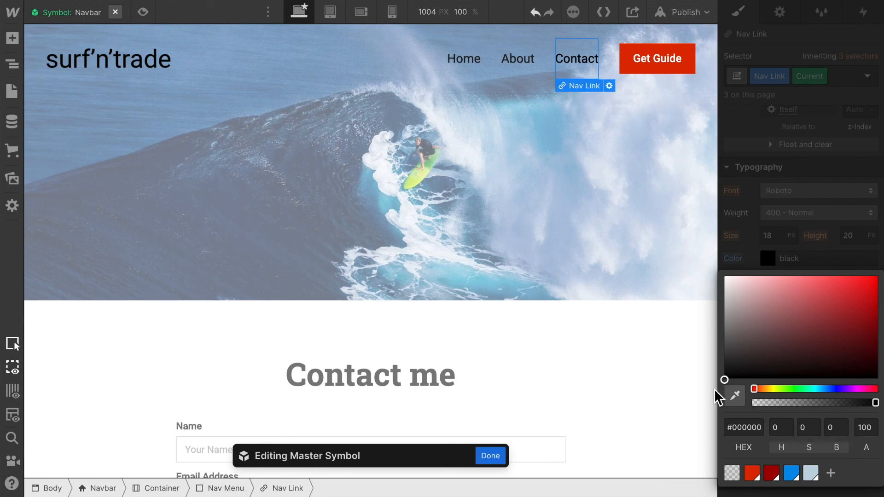
left_click(756, 251)
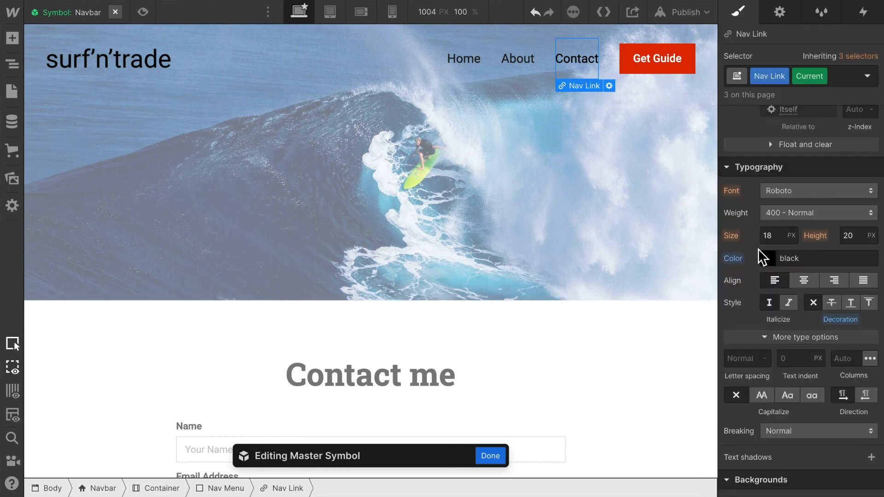
left_click(851, 303)
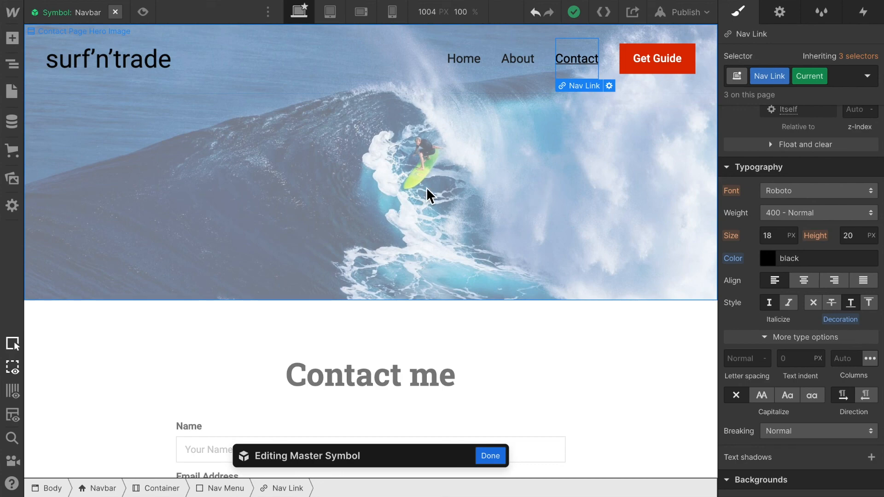
left_click(591, 233)
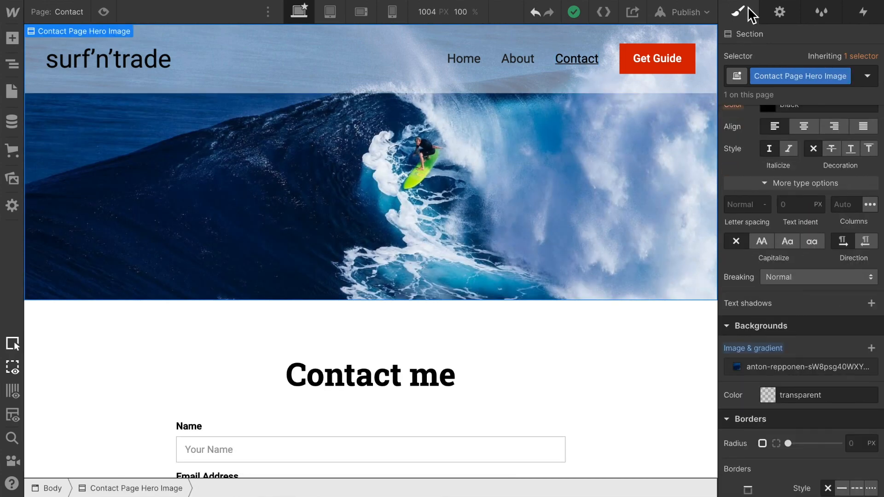
Republish the site and reload the live Contact page.
left_click(680, 12)
left_click(637, 184)
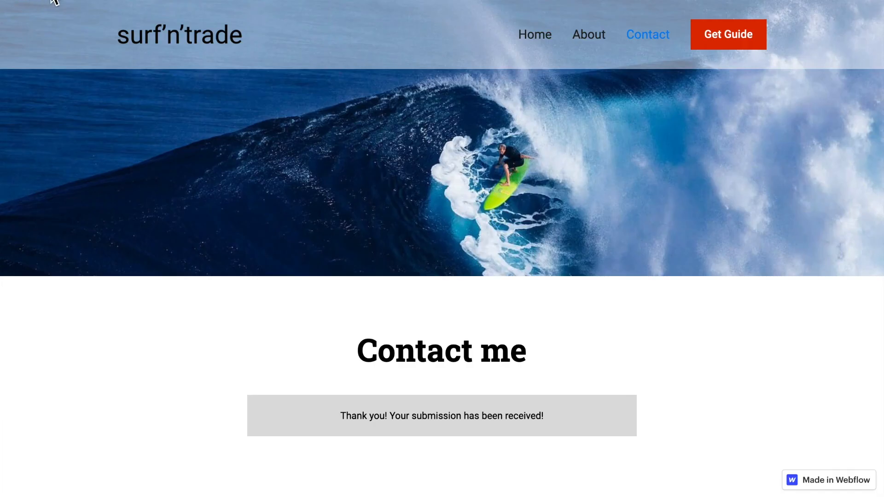
left_click(55, 2)
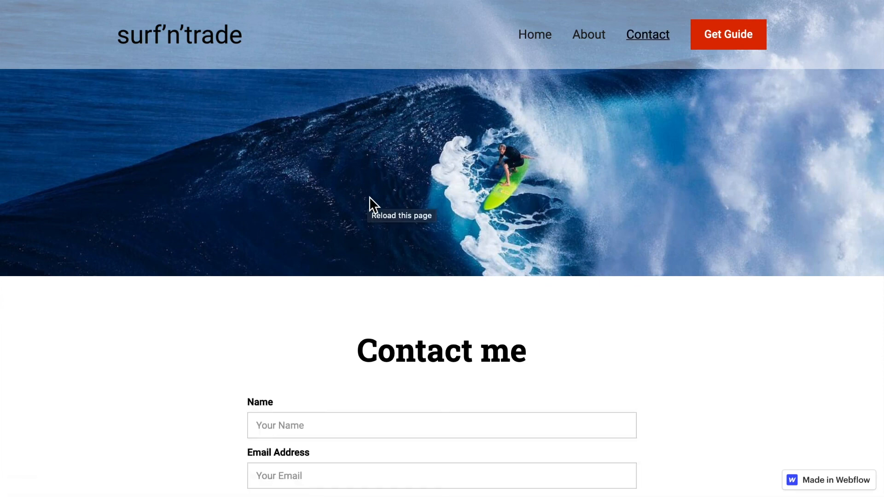
Look over the live Contact page, checking the navbar's Contact link, the hero image, the form and the section below it.
scroll(464, 189, "down", 1)
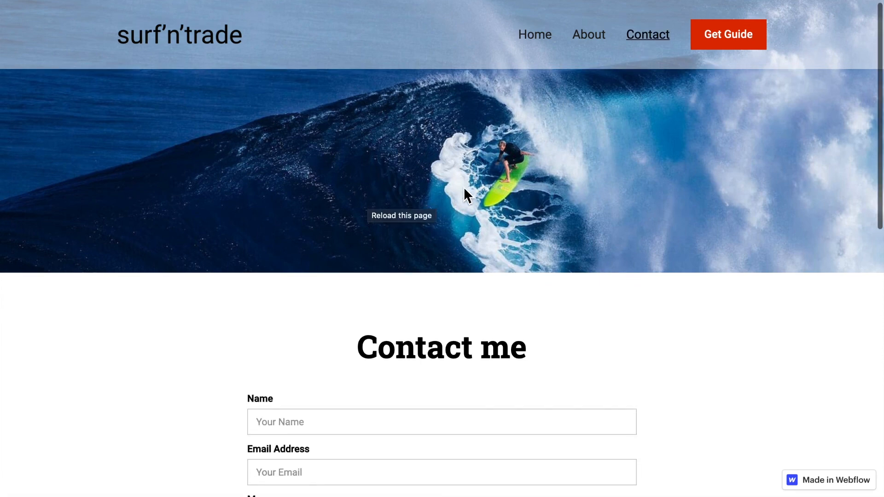
scroll(263, 154, "down", 8)
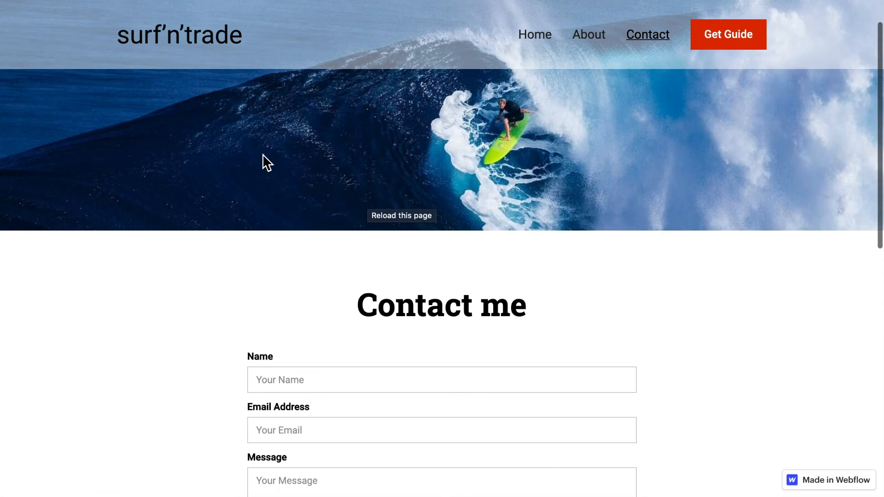
scroll(262, 156, "down", 5)
scroll(262, 156, "up", 13)
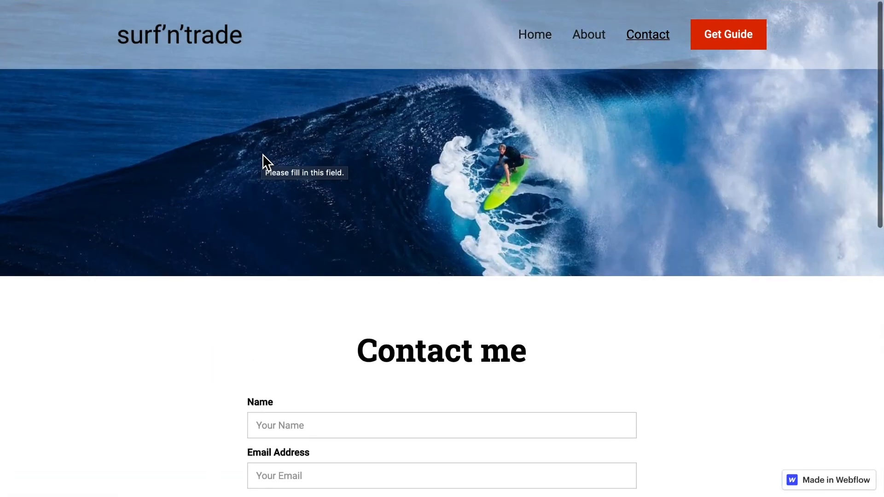
scroll(262, 155, "down", 5)
scroll(263, 155, "up", 4)
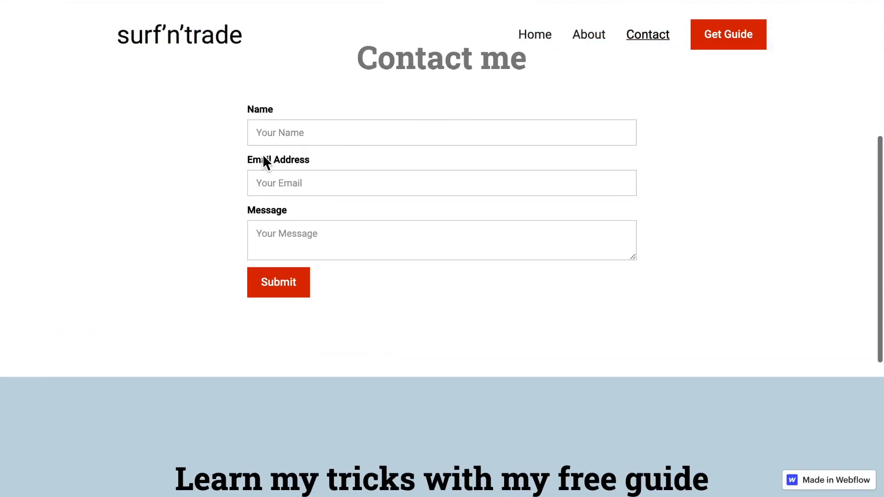
scroll(262, 153, "up", 3)
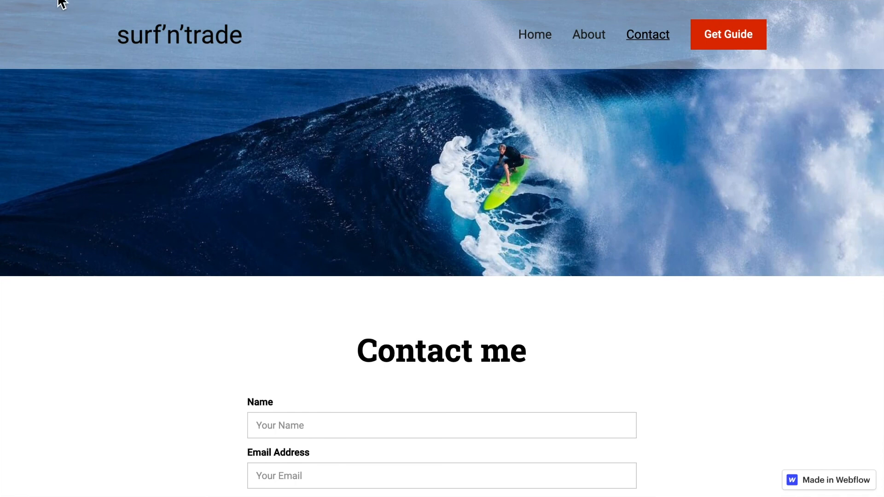